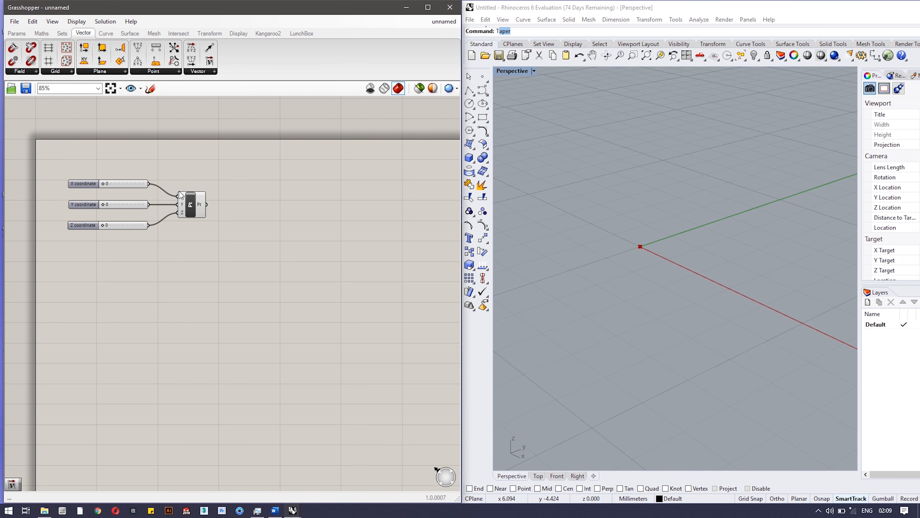
# Move the point component slightly closer to its X, Y and Z coordinate sliders.
pyautogui.scroll(4, 148, 173)
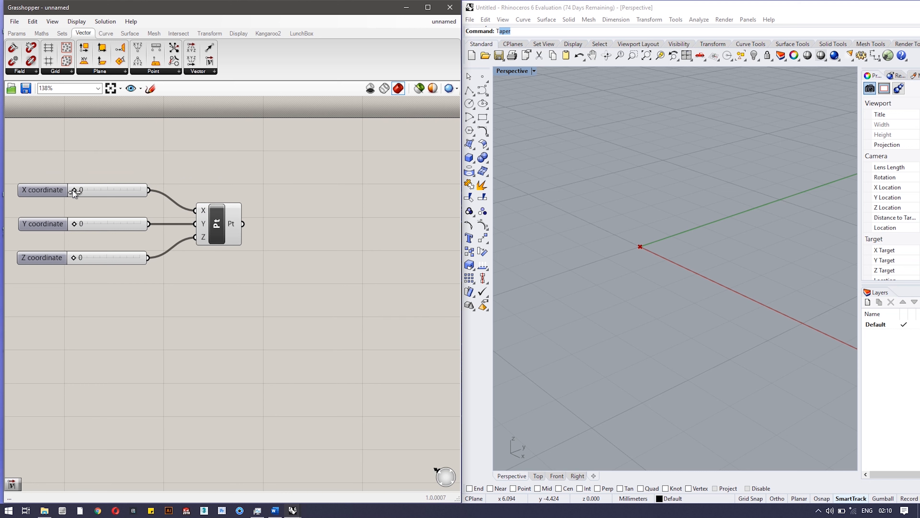
pyautogui.moveTo(73, 190)
pyautogui.mouseDown()
pyautogui.moveTo(82, 192)
pyautogui.moveTo(68, 192)
pyautogui.mouseUp()
pyautogui.moveTo(216, 222); pyautogui.dragTo(206, 223)
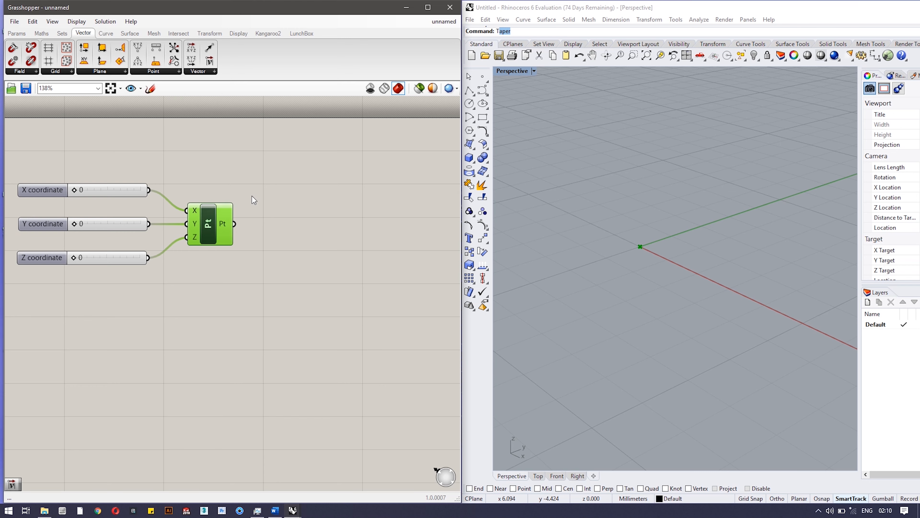
pyautogui.click(254, 199)
# Add a Move component beside the point component and connect the point to its geometry input.
pyautogui.click(214, 32)
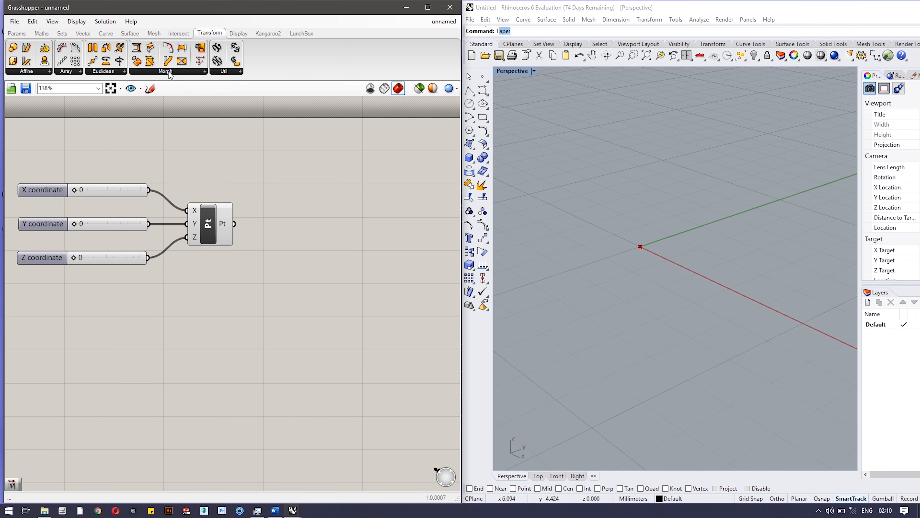
pyautogui.click(119, 72)
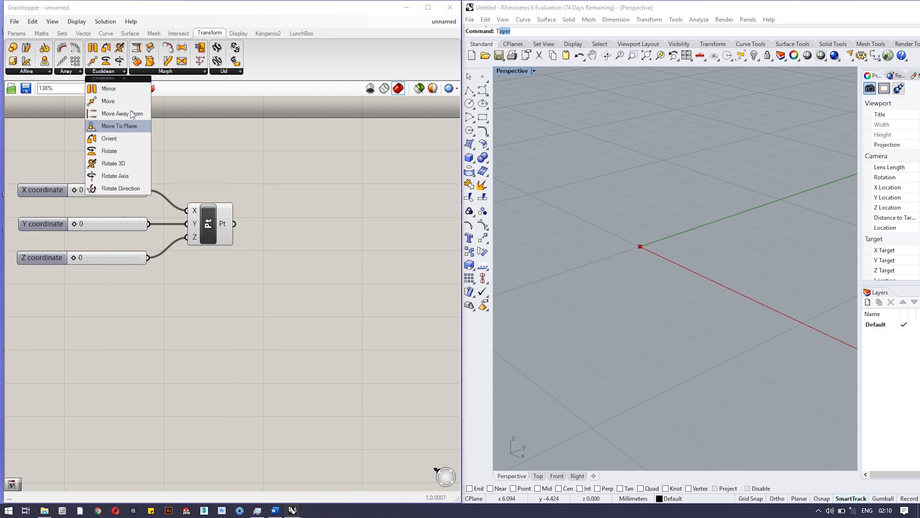
pyautogui.moveTo(108, 101); pyautogui.dragTo(321, 187)
pyautogui.click(376, 255)
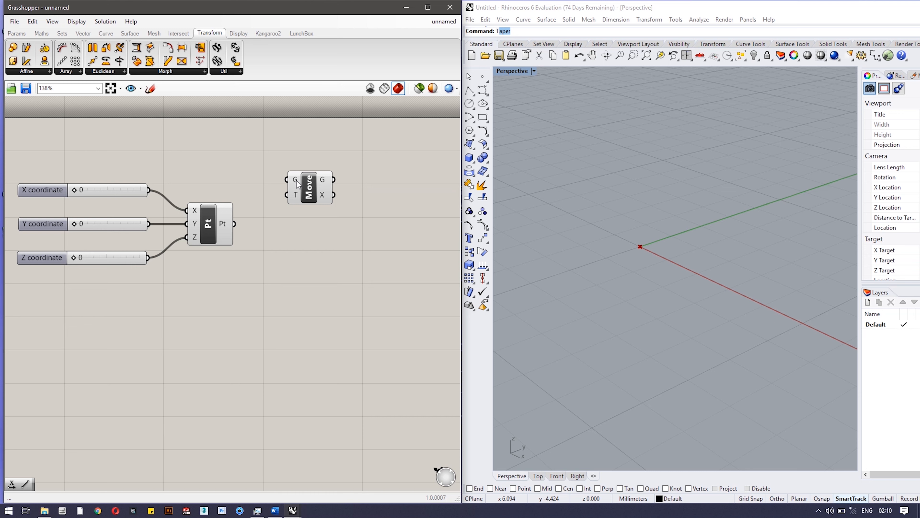
pyautogui.moveTo(296, 180)
pyautogui.moveTo(238, 225); pyautogui.dragTo(288, 178)
# Add a Unit X vector above the point component and connect it to the Move component's T (translation) input.
pyautogui.scroll(-3, 598, 199)
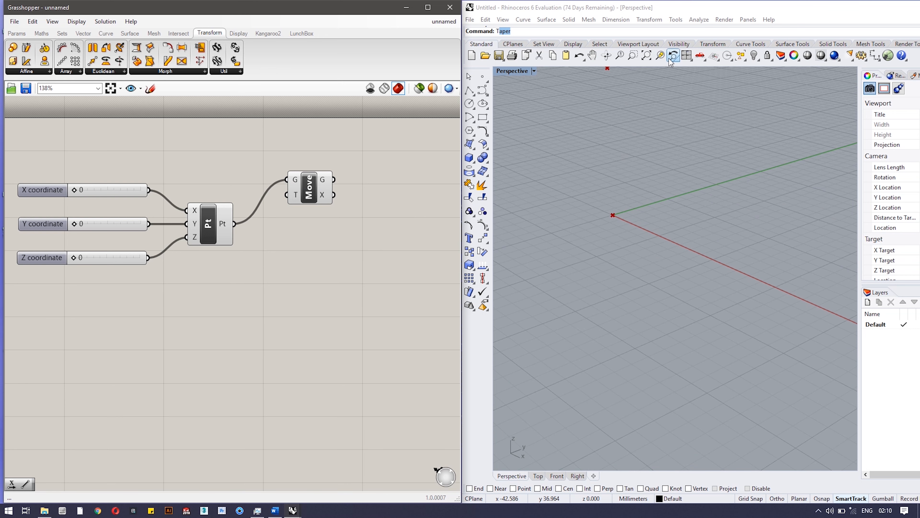
pyautogui.click(601, 59)
pyautogui.moveTo(690, 138); pyautogui.dragTo(729, 205)
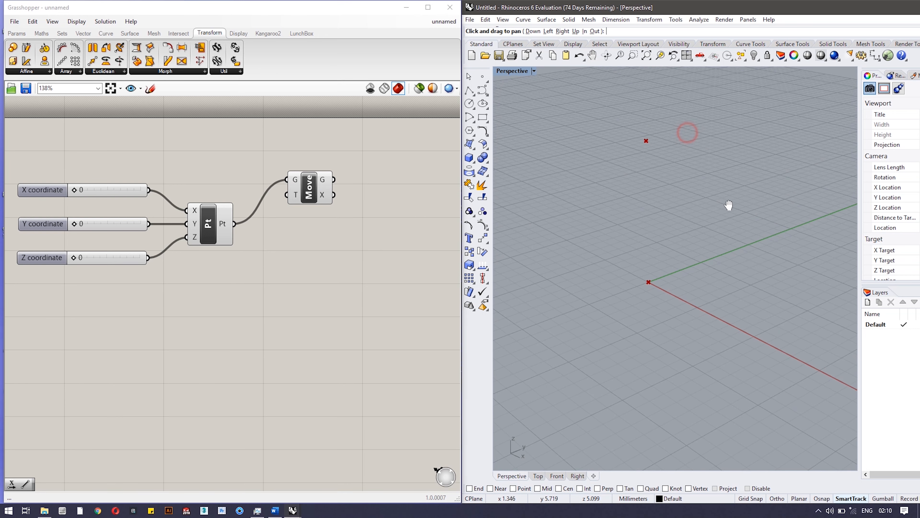
pyautogui.click(256, 258)
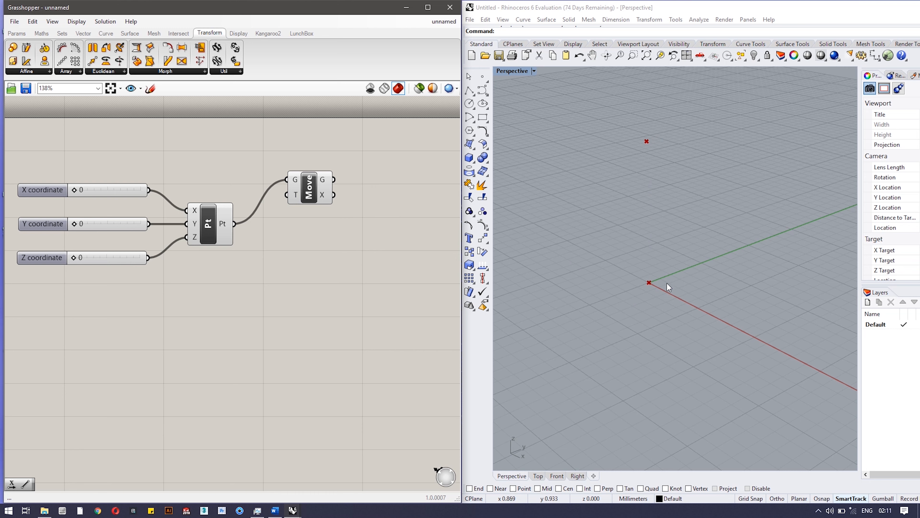
pyautogui.click(309, 198)
pyautogui.moveTo(309, 199); pyautogui.dragTo(319, 197)
pyautogui.click(291, 51)
pyautogui.click(83, 33)
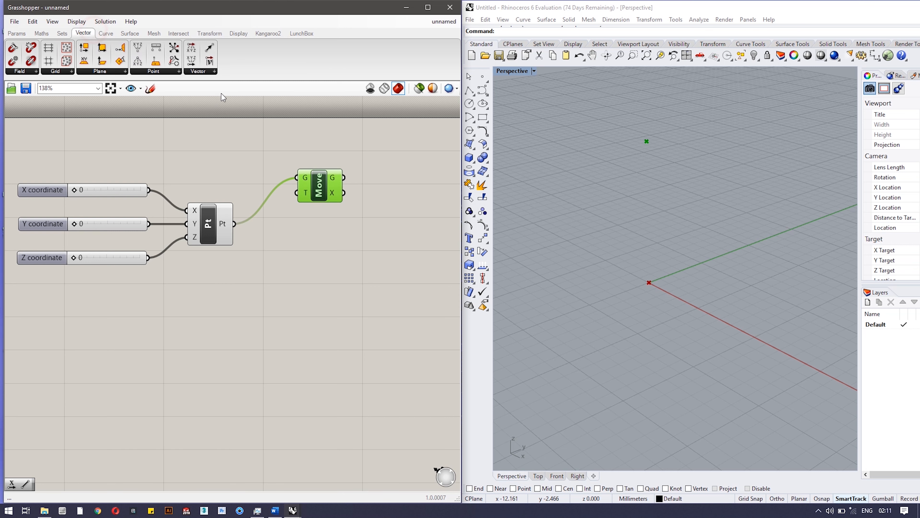
pyautogui.click(214, 71)
pyautogui.click(222, 130)
pyautogui.click(230, 169)
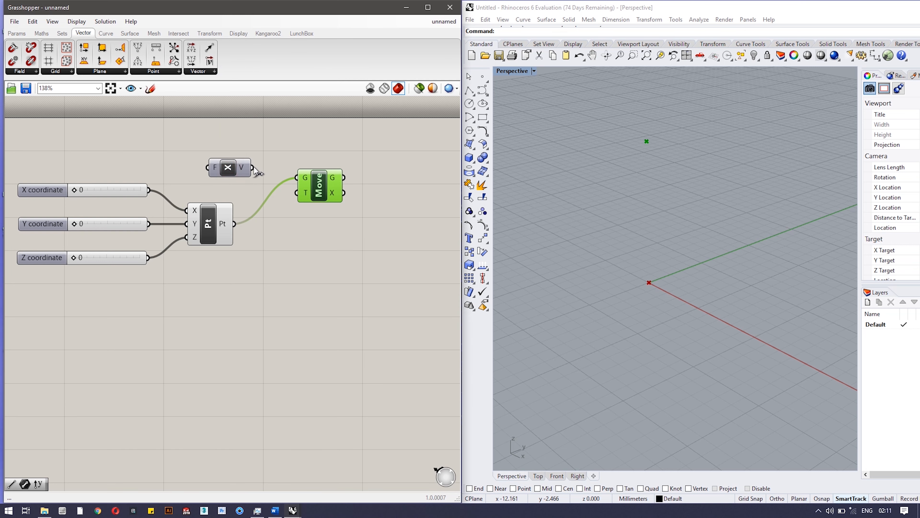
pyautogui.moveTo(252, 168); pyautogui.dragTo(297, 193)
pyautogui.scroll(3, 666, 288)
pyautogui.scroll(4, 666, 287)
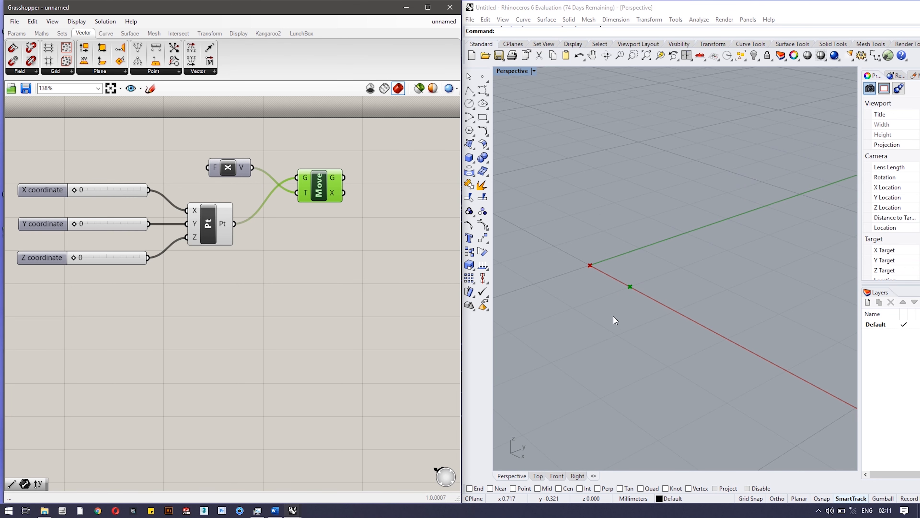
pyautogui.moveTo(621, 298); pyautogui.dragTo(639, 330, button='right')
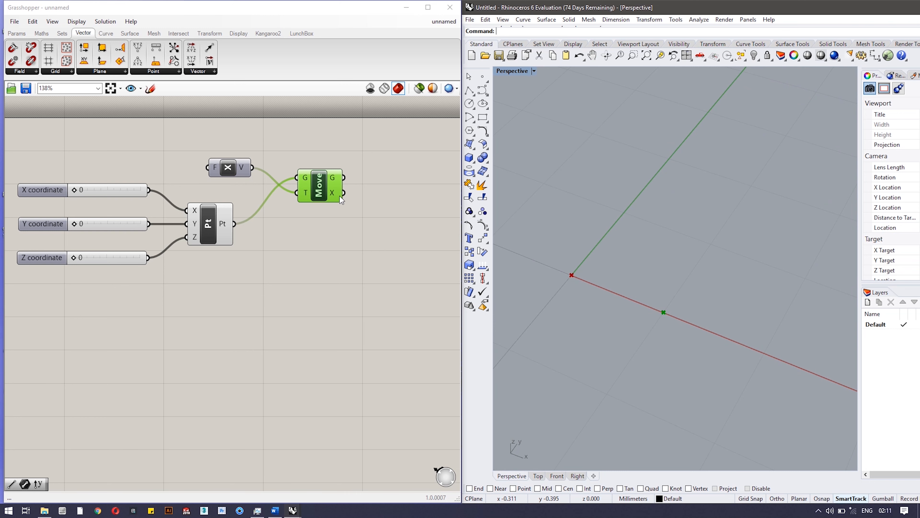
pyautogui.scroll(-3, 606, 260)
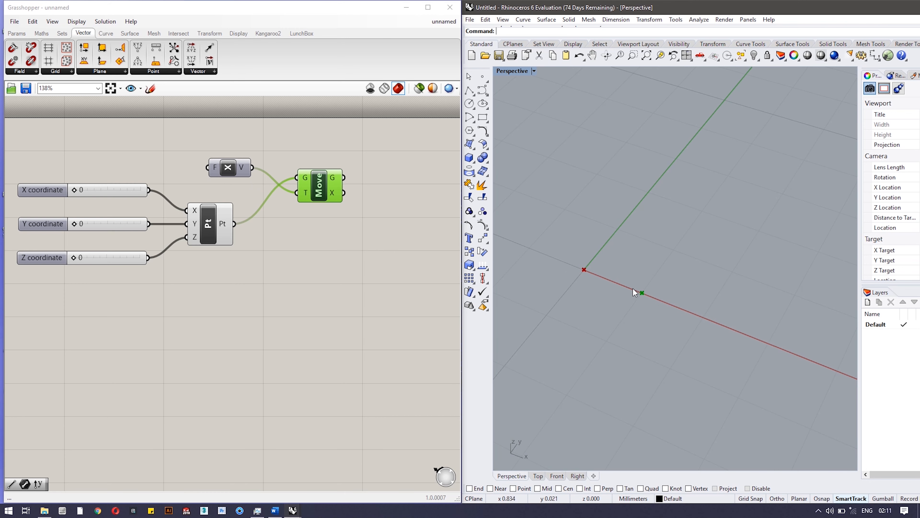
pyautogui.moveTo(602, 317); pyautogui.dragTo(573, 267, button='right')
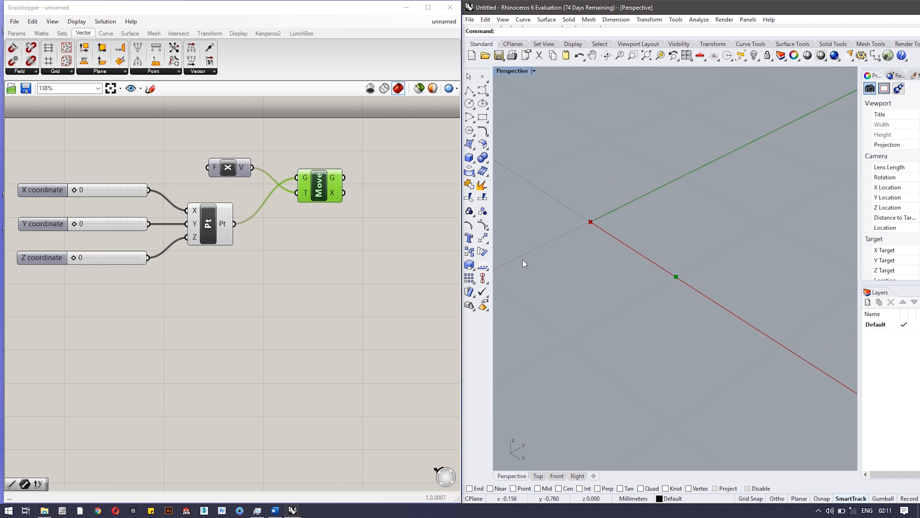
pyautogui.doubleClick(356, 257)
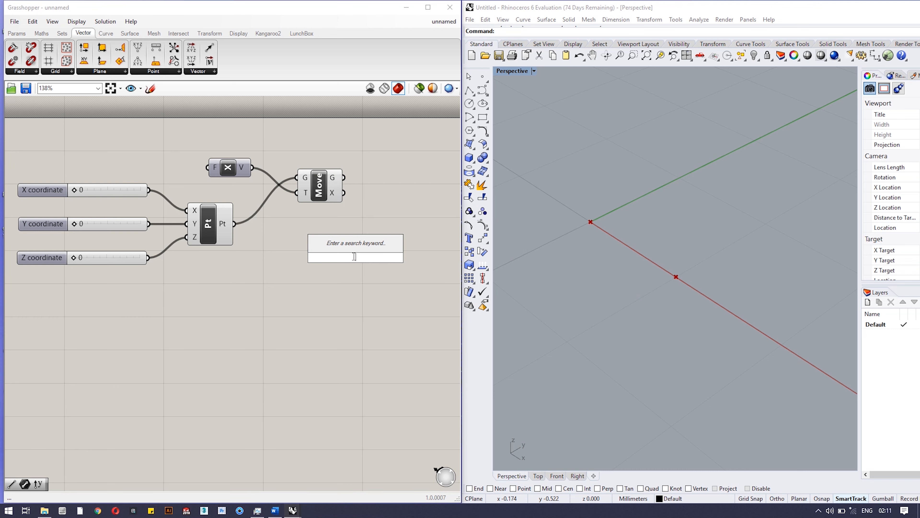
pyautogui.write('line')
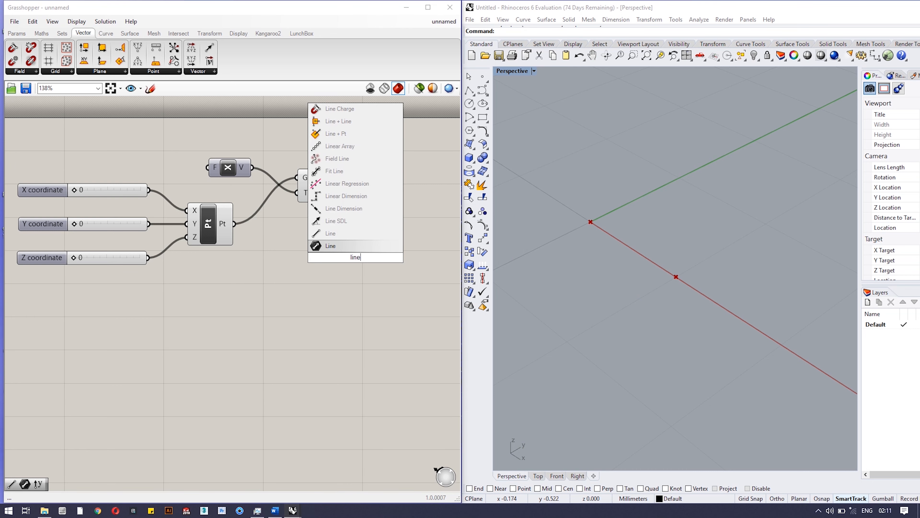
pyautogui.press('Return')
pyautogui.click(353, 256)
pyautogui.press('Delete')
# Add a two-point Line component, connecting the moved geometry to input A and the original point to input B.
pyautogui.doubleClick(353, 256)
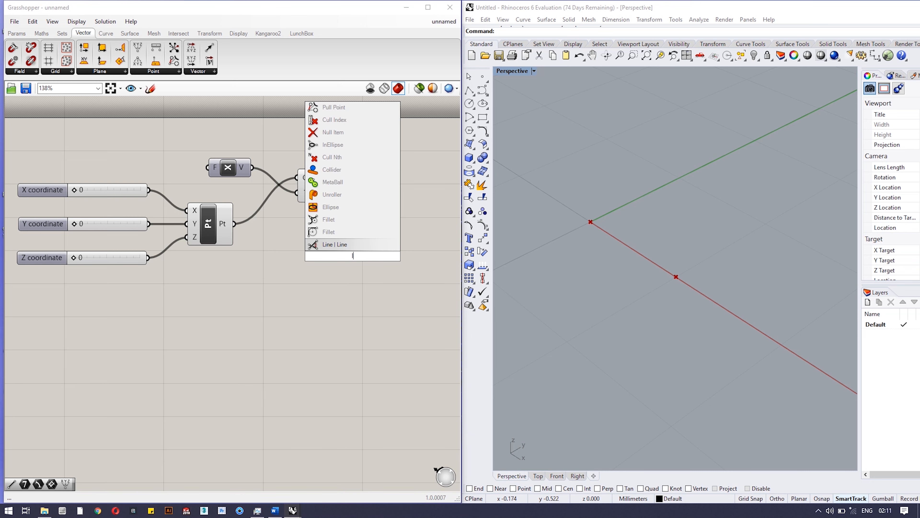
pyautogui.write('line')
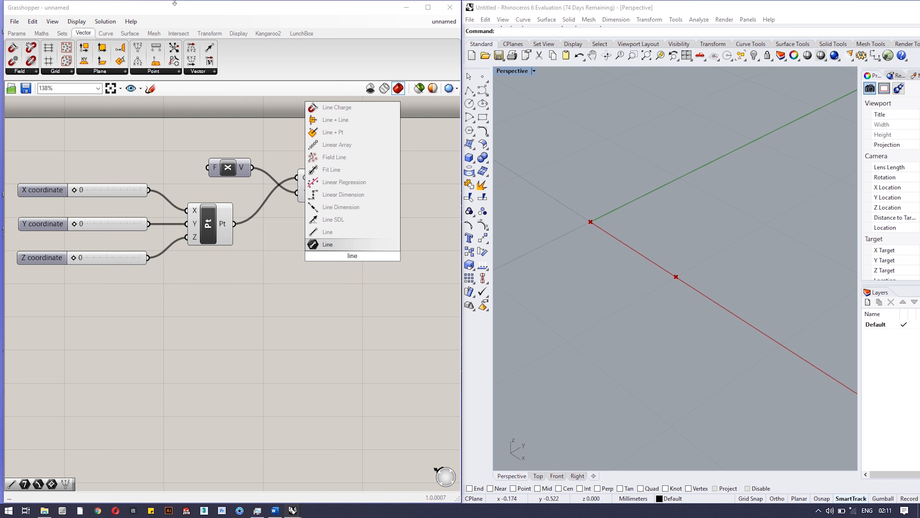
pyautogui.click(329, 237)
pyautogui.moveTo(362, 256); pyautogui.dragTo(381, 224)
pyautogui.moveTo(321, 186); pyautogui.dragTo(319, 180)
pyautogui.moveTo(371, 226); pyautogui.dragTo(375, 229)
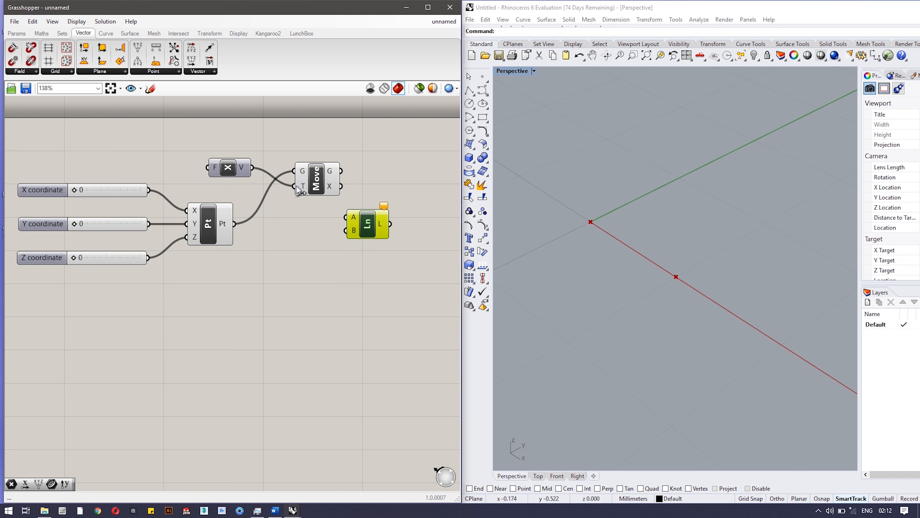
pyautogui.moveTo(341, 171); pyautogui.dragTo(403, 214)
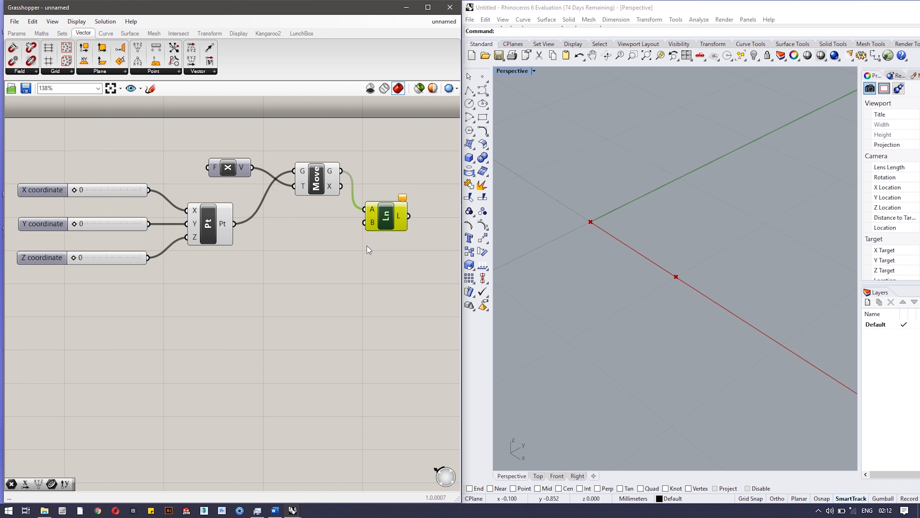
pyautogui.moveTo(234, 224); pyautogui.dragTo(358, 222)
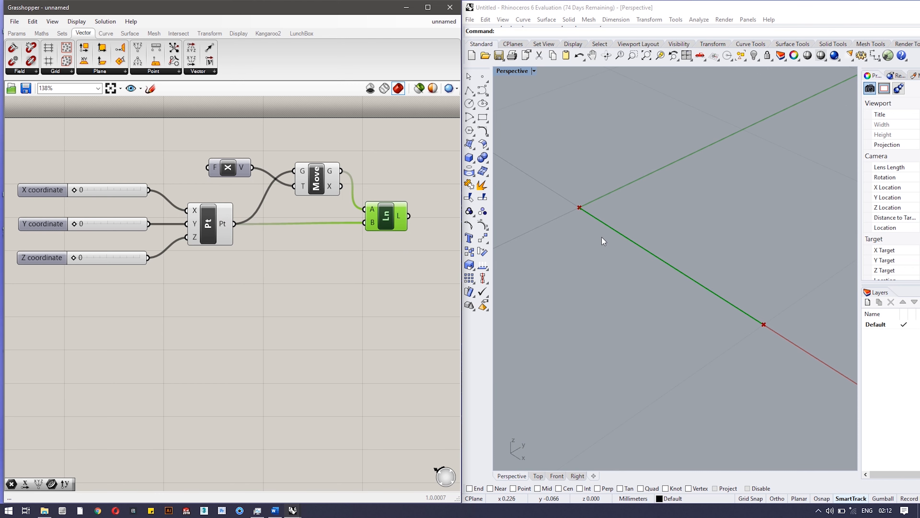
# Space out the vector and point components, and place two copies of the Unit X, Move and Line group below the original.
pyautogui.scroll(-1, 602, 237)
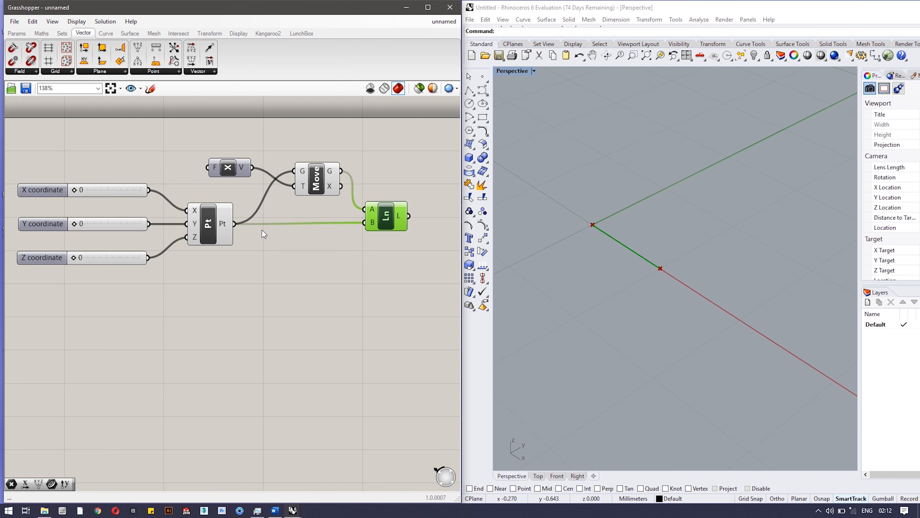
pyautogui.moveTo(236, 174); pyautogui.dragTo(255, 183)
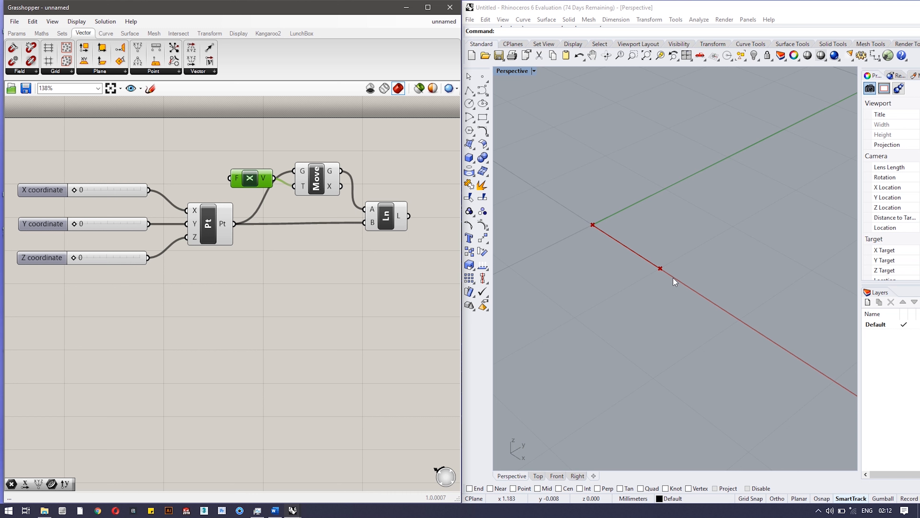
pyautogui.moveTo(221, 226); pyautogui.dragTo(207, 226)
pyautogui.click(431, 185)
pyautogui.moveTo(430, 147); pyautogui.dragTo(226, 269)
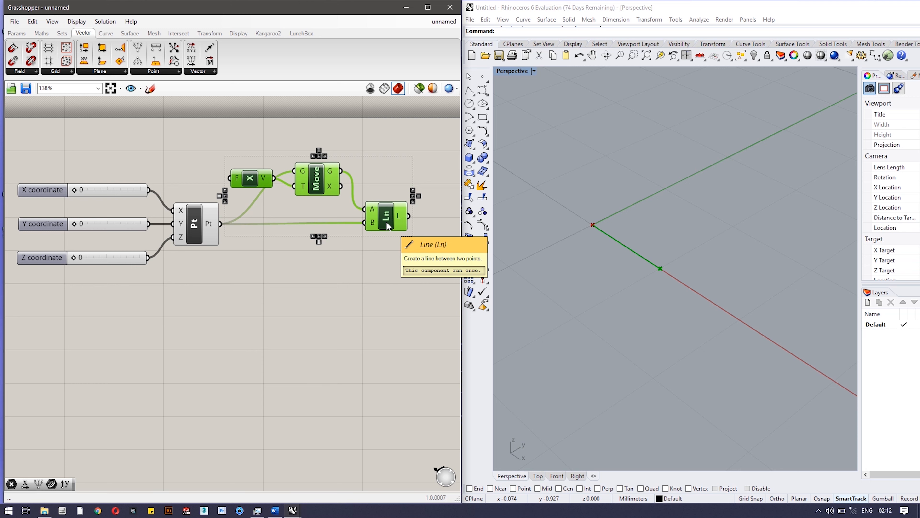
pyautogui.moveTo(386, 222); pyautogui.dragTo(385, 295)
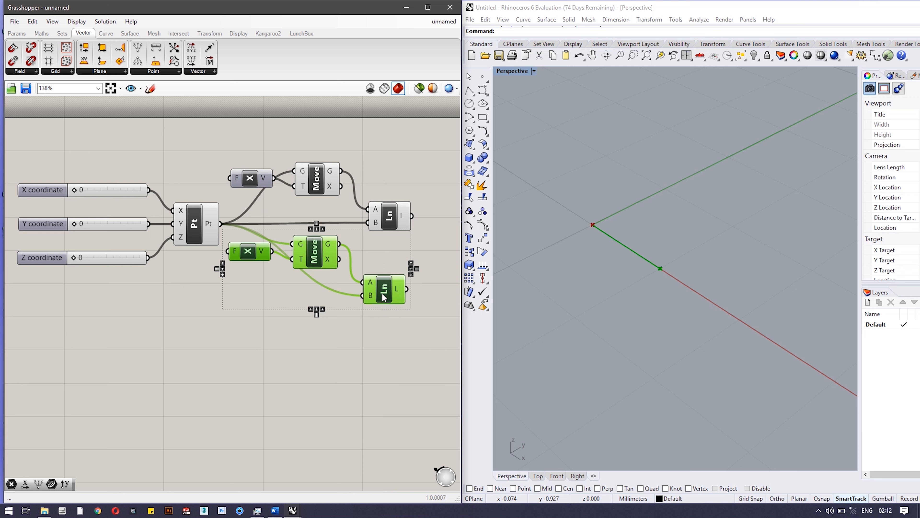
pyautogui.moveTo(388, 295); pyautogui.dragTo(383, 362)
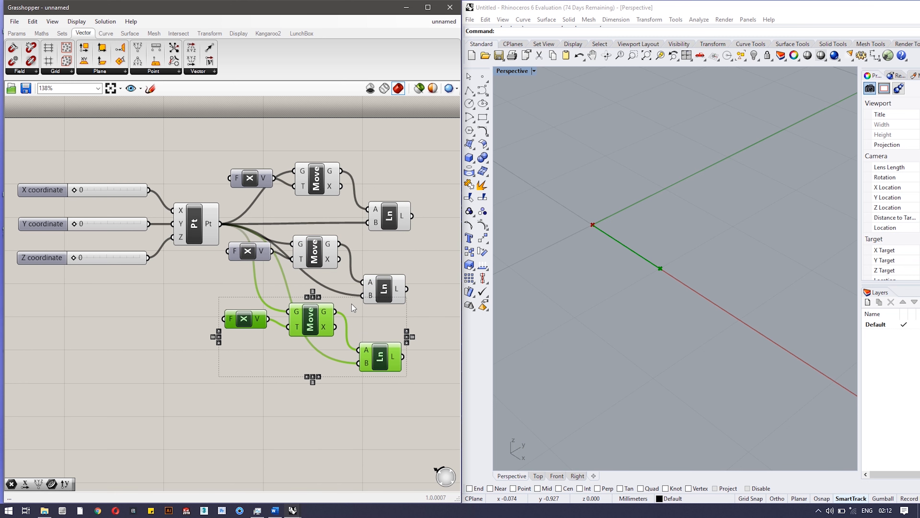
# Delete the Unit X vectors from the two copied groups.
pyautogui.click(262, 250)
pyautogui.click(246, 252)
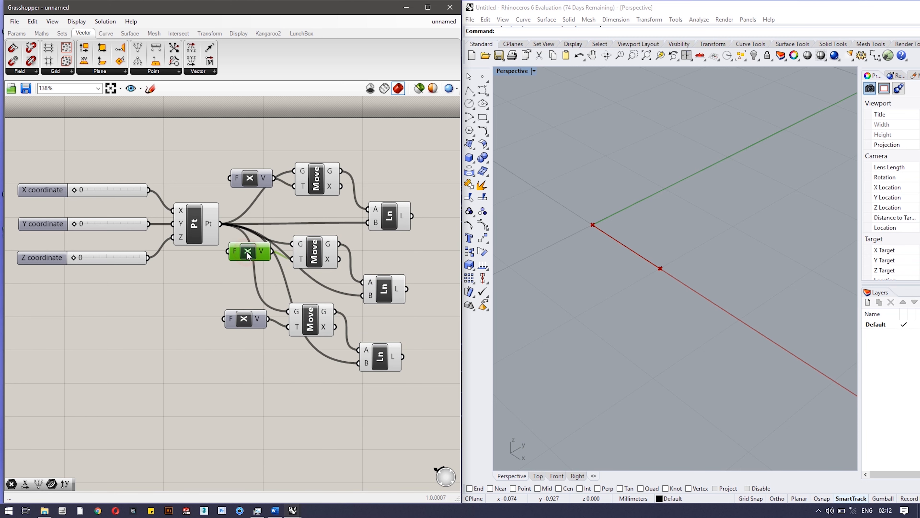
pyautogui.press('Delete')
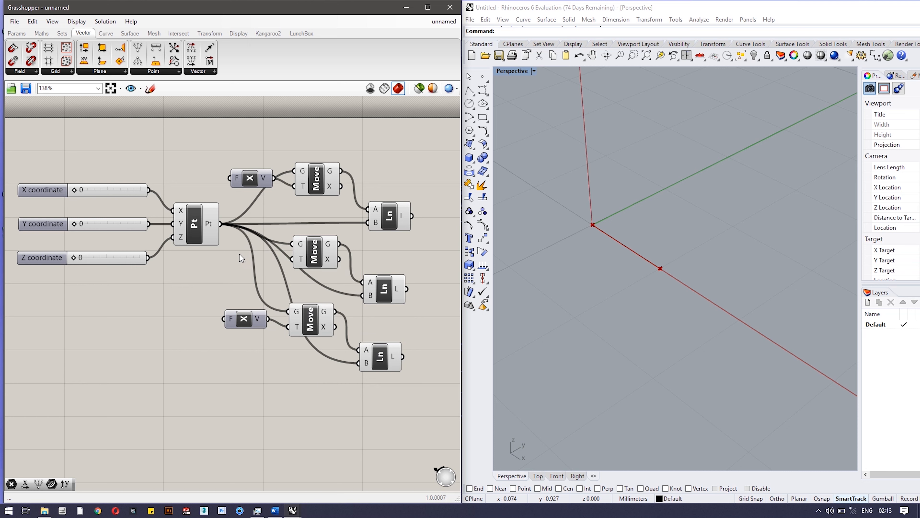
pyautogui.click(254, 325)
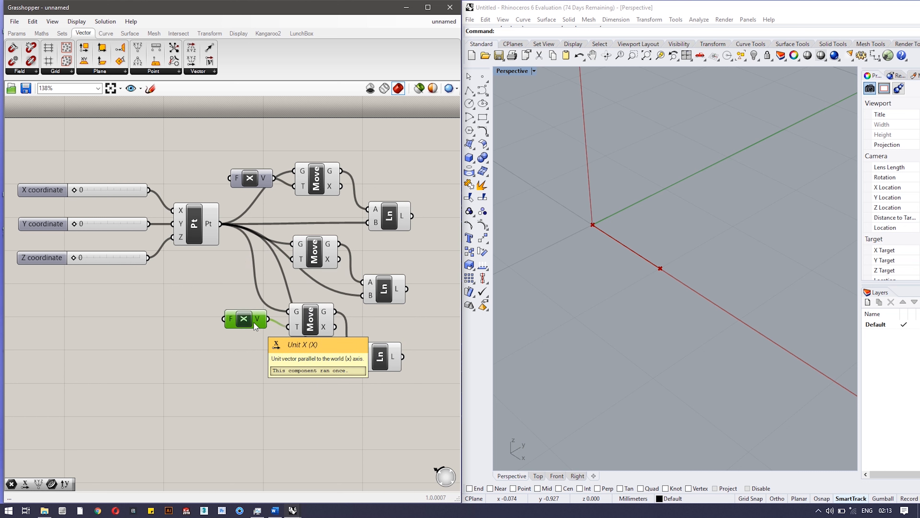
# Add Unit Y and Unit Z vectors and connect them to the T inputs of the second and third Move components.
pyautogui.click(198, 71)
pyautogui.moveTo(216, 155); pyautogui.dragTo(230, 282)
pyautogui.click(205, 71)
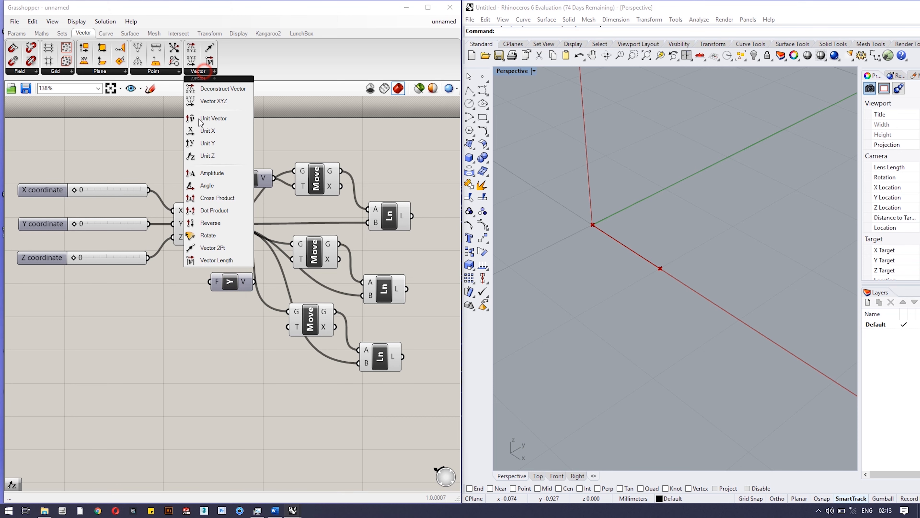
pyautogui.moveTo(220, 301); pyautogui.dragTo(288, 328)
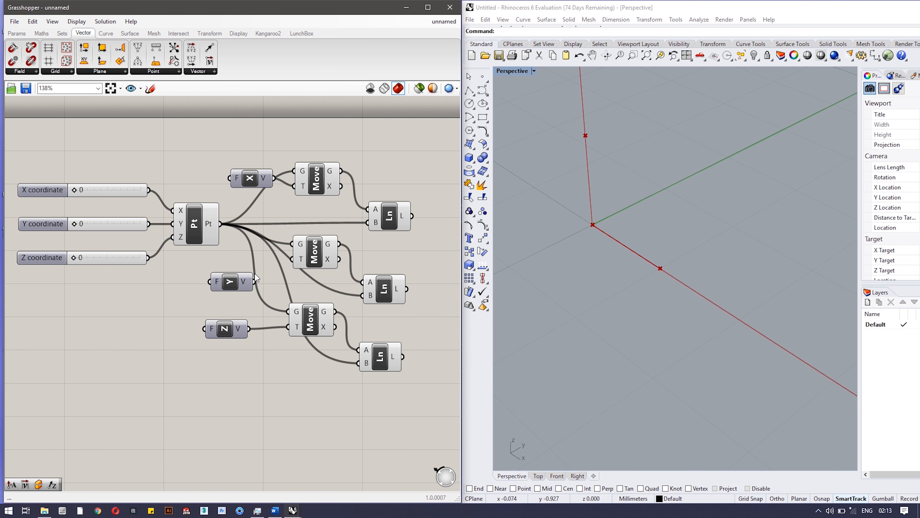
pyautogui.moveTo(285, 260); pyautogui.dragTo(293, 259)
# Tidy the definition by aligning the three unit vectors, the three Line components and the lowest Move component into rows.
pyautogui.moveTo(376, 294); pyautogui.dragTo(394, 273)
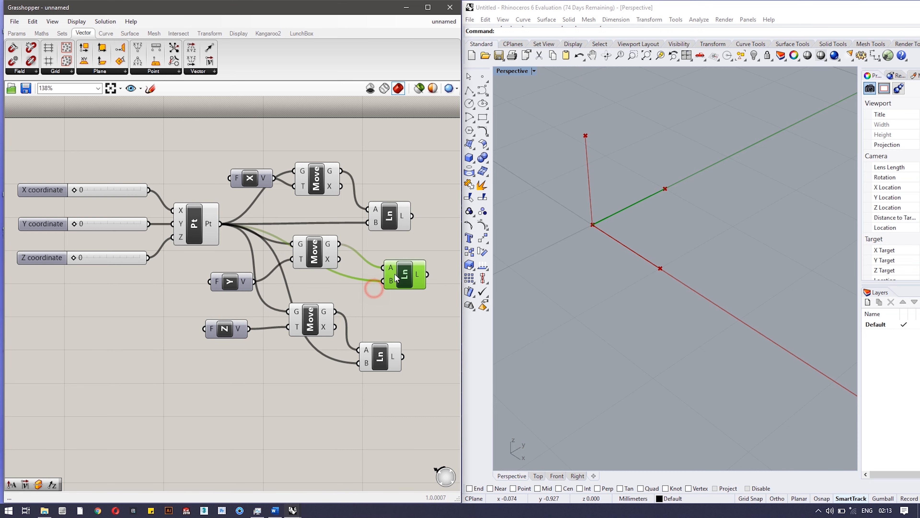
pyautogui.moveTo(243, 285); pyautogui.dragTo(243, 275)
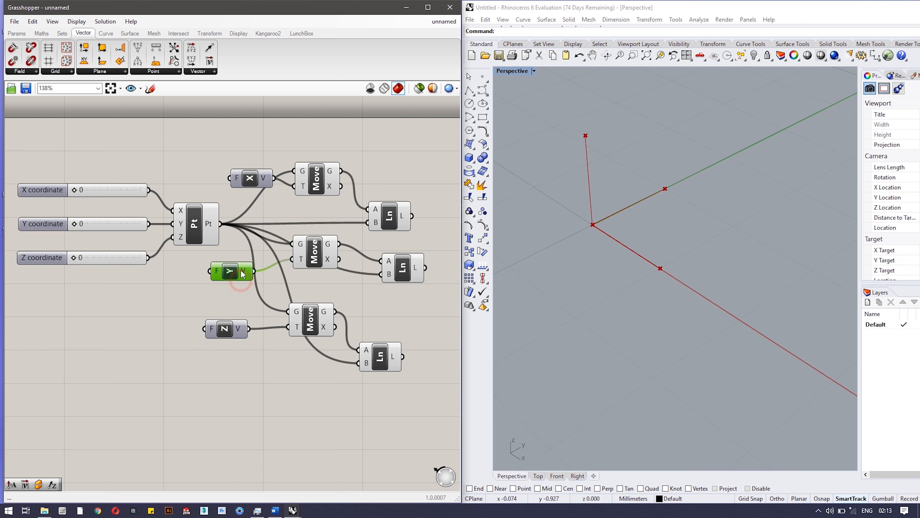
pyautogui.moveTo(376, 364); pyautogui.dragTo(411, 346)
pyautogui.moveTo(389, 212); pyautogui.dragTo(399, 185)
pyautogui.moveTo(263, 185); pyautogui.dragTo(247, 189)
pyautogui.moveTo(242, 273); pyautogui.dragTo(245, 270)
pyautogui.moveTo(223, 332); pyautogui.dragTo(232, 329)
pyautogui.click(566, 331)
pyautogui.moveTo(624, 314); pyautogui.dragTo(598, 294, button='right')
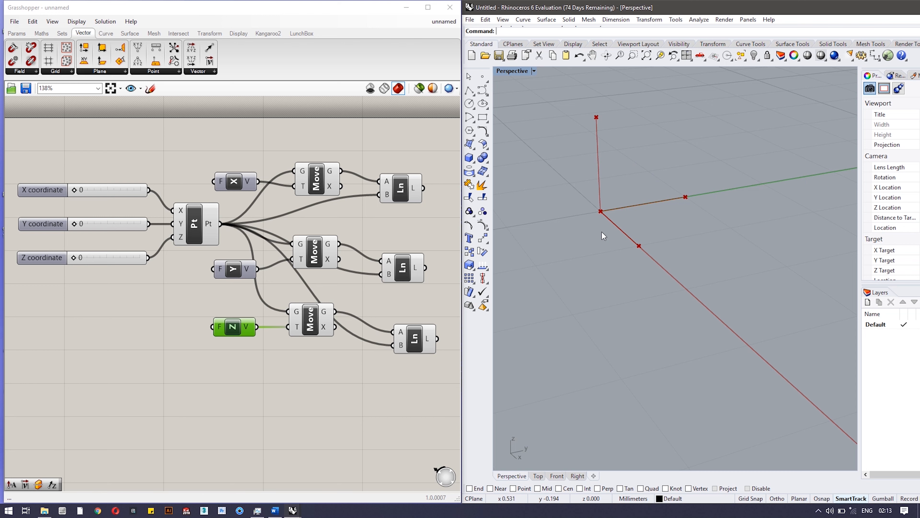
pyautogui.moveTo(323, 319); pyautogui.dragTo(339, 333)
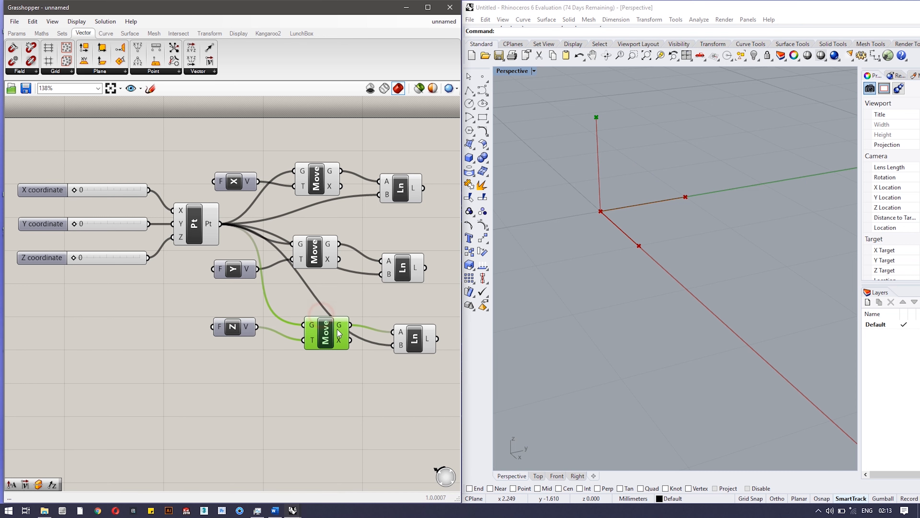
# Try out higher X and Y coordinate slider values for the point, and return the coordinates to 0.
pyautogui.click(245, 328)
pyautogui.click(245, 270)
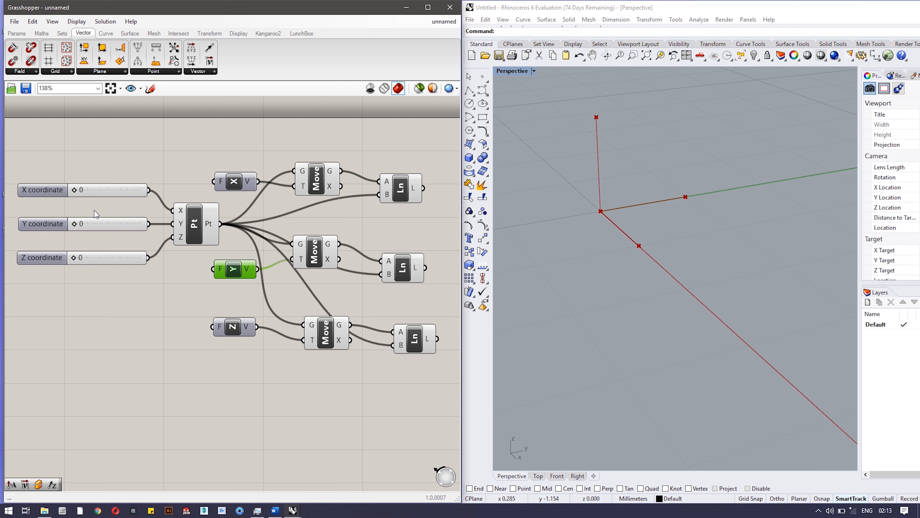
pyautogui.moveTo(661, 231); pyautogui.dragTo(680, 254, button='right')
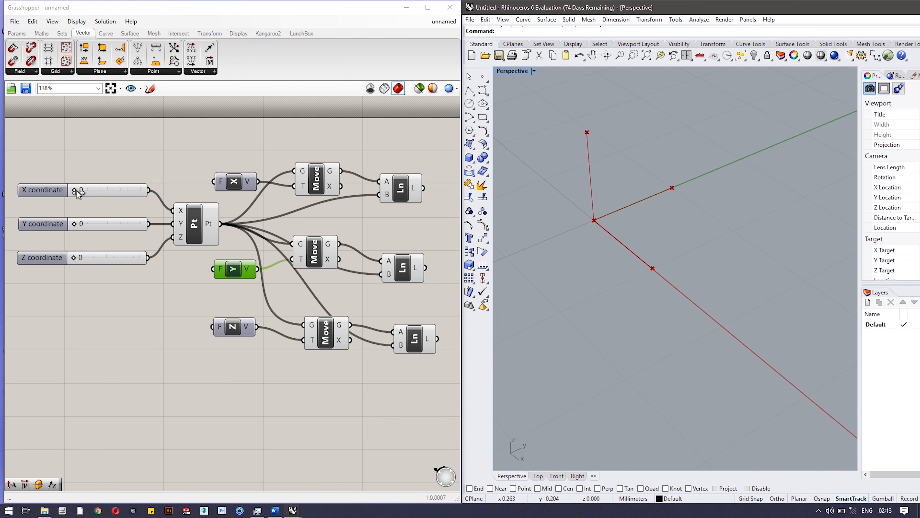
pyautogui.scroll(-5, 594, 253)
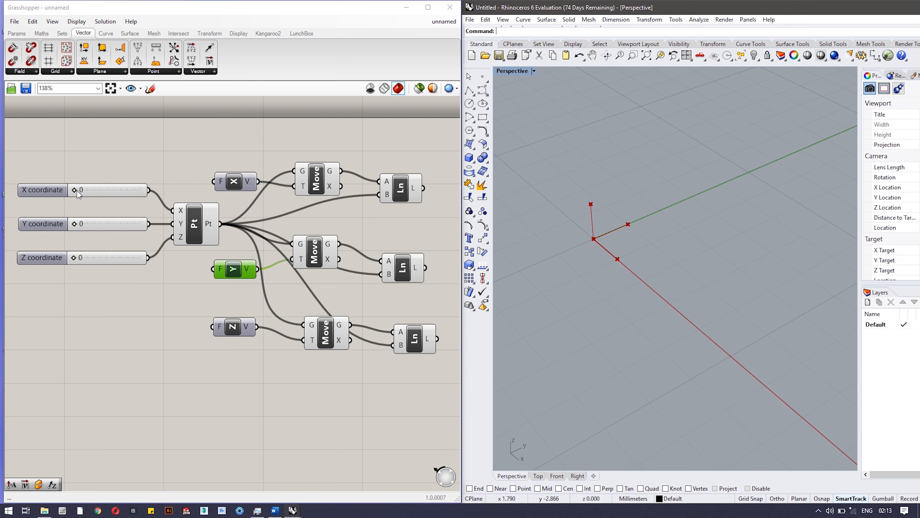
pyautogui.moveTo(74, 187); pyautogui.dragTo(86, 188)
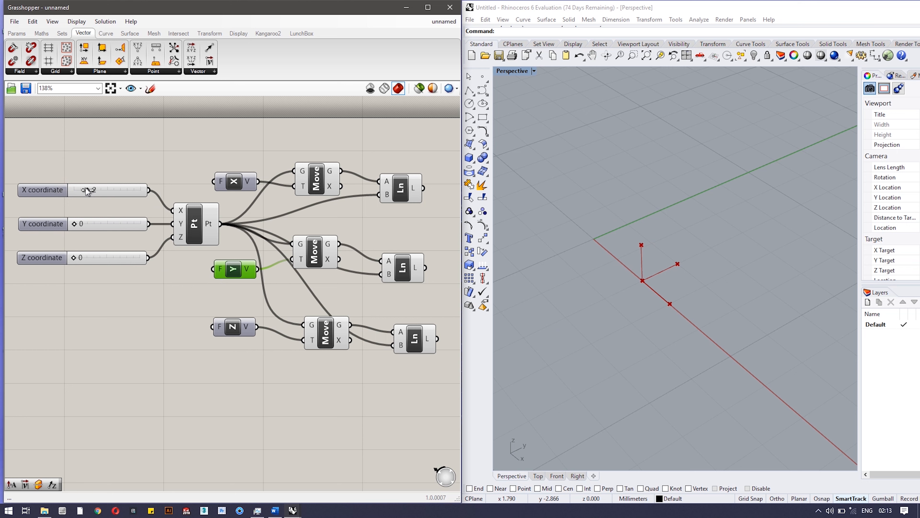
pyautogui.moveTo(74, 224); pyautogui.dragTo(87, 225)
pyautogui.moveTo(75, 258)
pyautogui.mouseDown()
pyautogui.moveTo(88, 258)
pyautogui.moveTo(65, 256)
pyautogui.mouseUp()
pyautogui.moveTo(89, 228); pyautogui.dragTo(74, 224)
pyautogui.moveTo(89, 191); pyautogui.dragTo(74, 190)
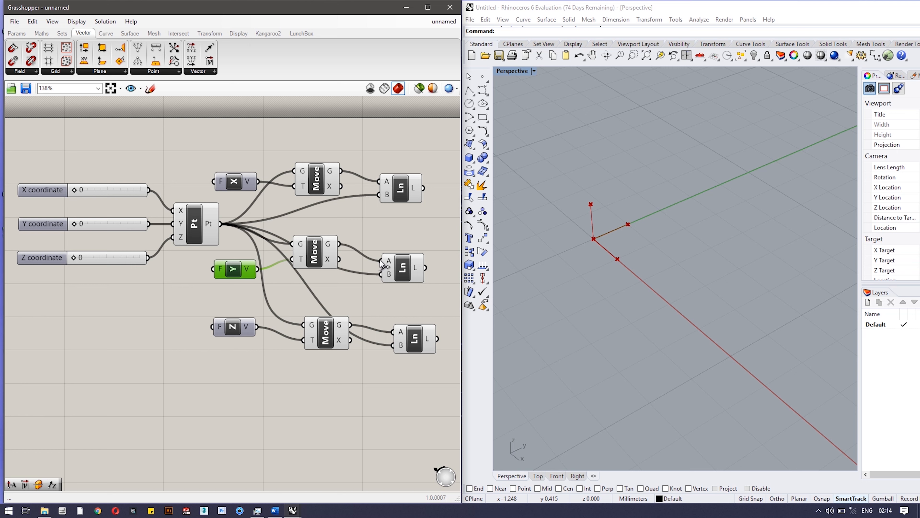
# Tidy the layout by shifting the three Move components and lining up the Unit Z vector with the lowest Move.
pyautogui.scroll(5, 596, 242)
pyautogui.scroll(-2, 596, 245)
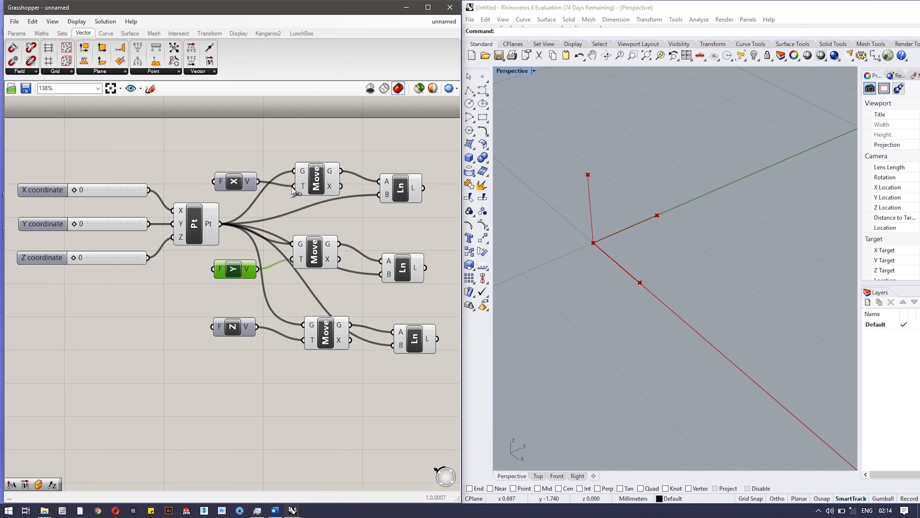
pyautogui.moveTo(312, 181); pyautogui.dragTo(321, 186)
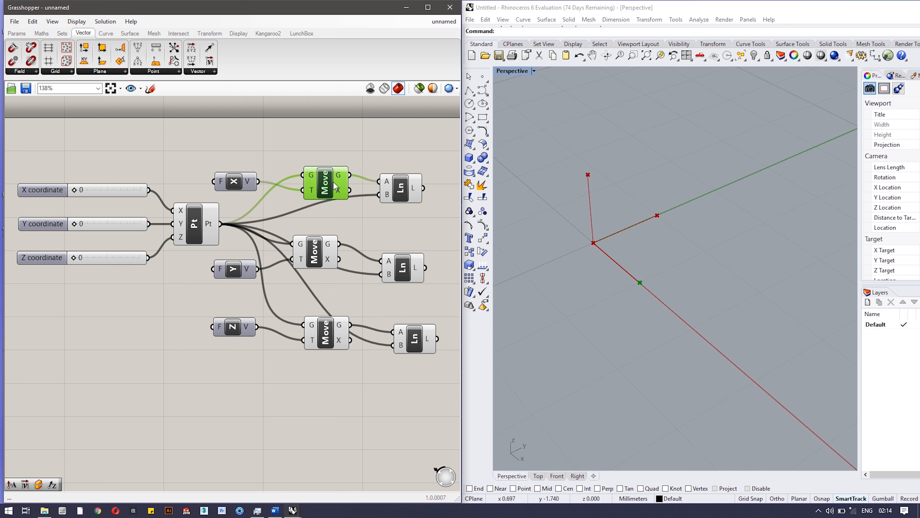
pyautogui.click(214, 226)
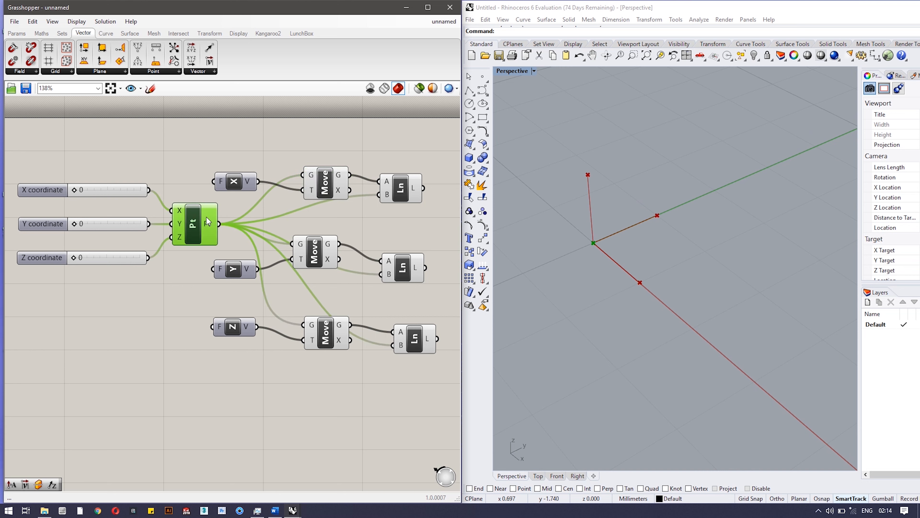
pyautogui.moveTo(330, 259); pyautogui.dragTo(338, 256)
pyautogui.click(330, 340)
pyautogui.moveTo(330, 340); pyautogui.dragTo(337, 333)
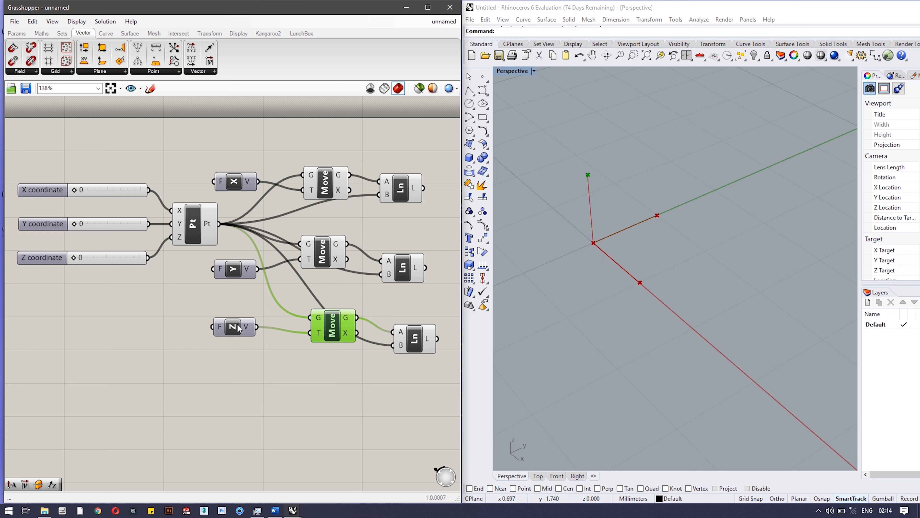
pyautogui.moveTo(239, 328); pyautogui.dragTo(242, 334)
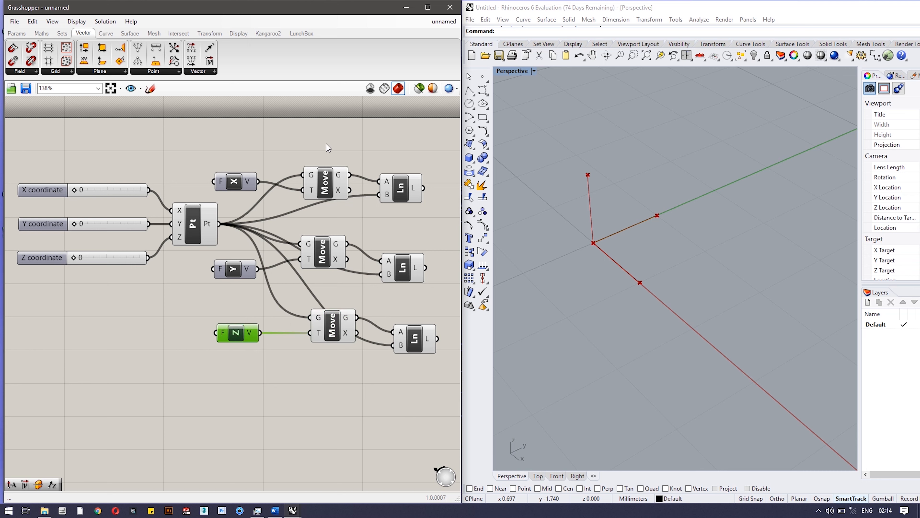
pyautogui.moveTo(448, 146); pyautogui.dragTo(243, 411)
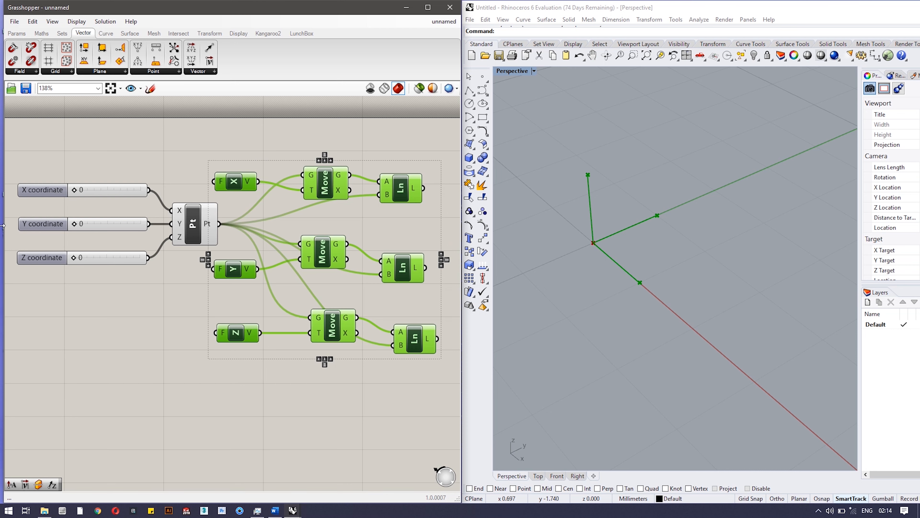
pyautogui.click(119, 316)
pyautogui.moveTo(12, 160); pyautogui.dragTo(192, 326)
pyautogui.click(194, 222)
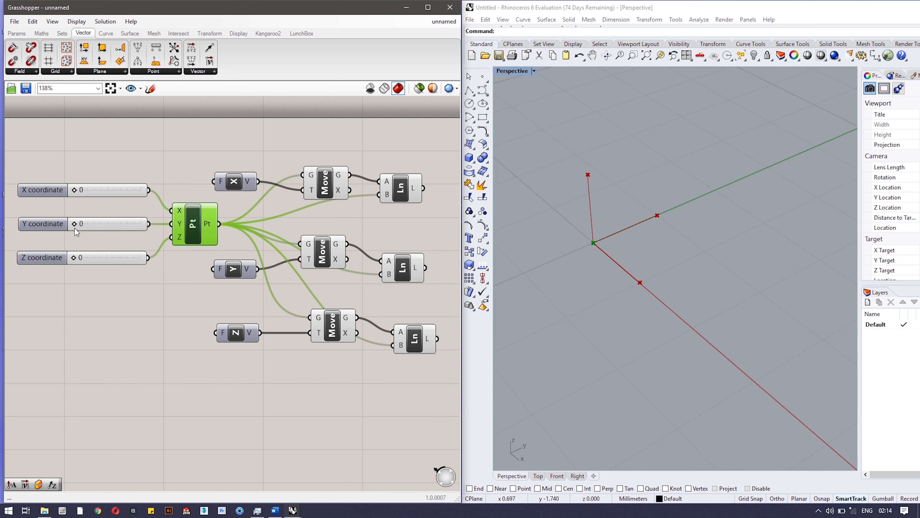
pyautogui.moveTo(74, 225)
pyautogui.mouseDown()
pyautogui.moveTo(88, 225)
pyautogui.moveTo(67, 228)
pyautogui.mouseUp()
# Place a copy of the X coordinate slider above the others and connect it to Unit X's F input with a factor of 1.
pyautogui.moveTo(245, 182); pyautogui.dragTo(258, 174)
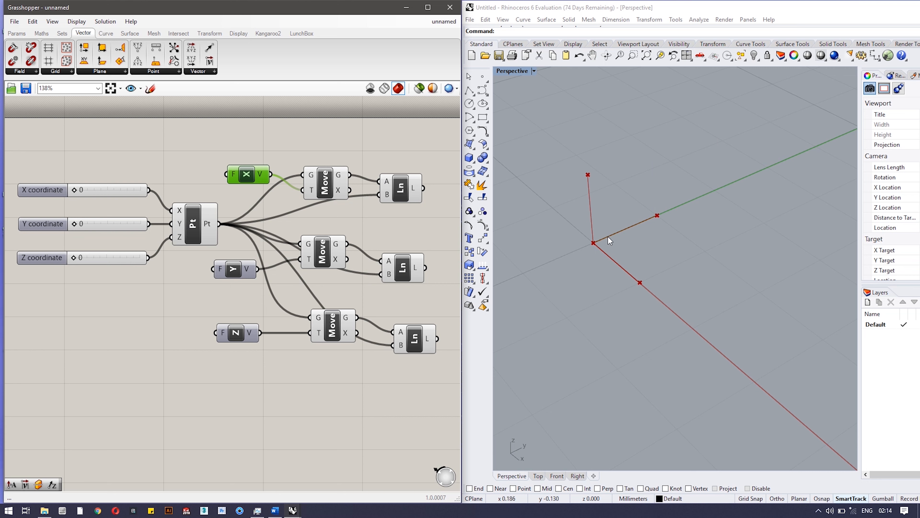
pyautogui.click(248, 138)
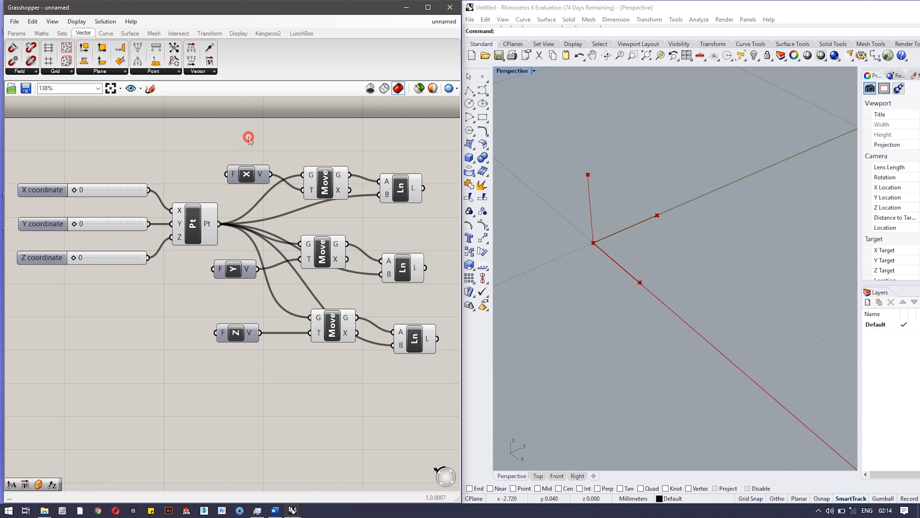
pyautogui.doubleClick(249, 138)
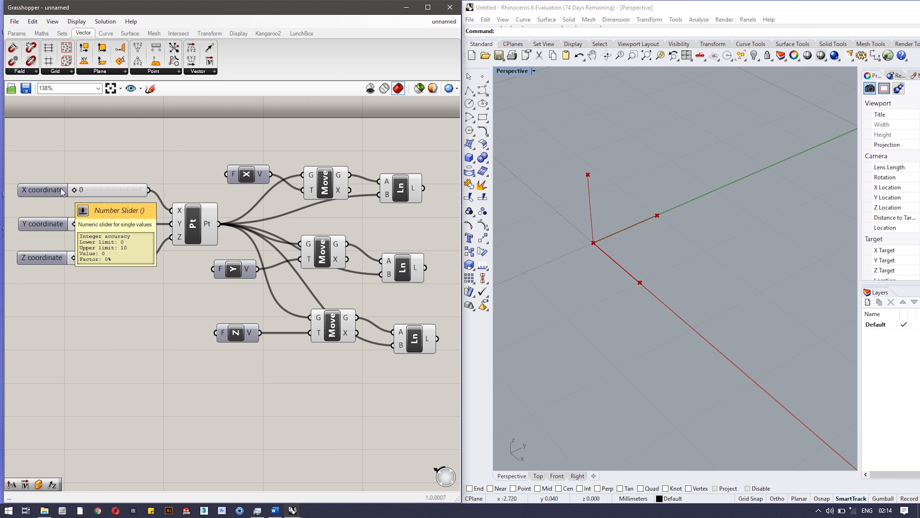
pyautogui.moveTo(63, 192); pyautogui.dragTo(111, 155)
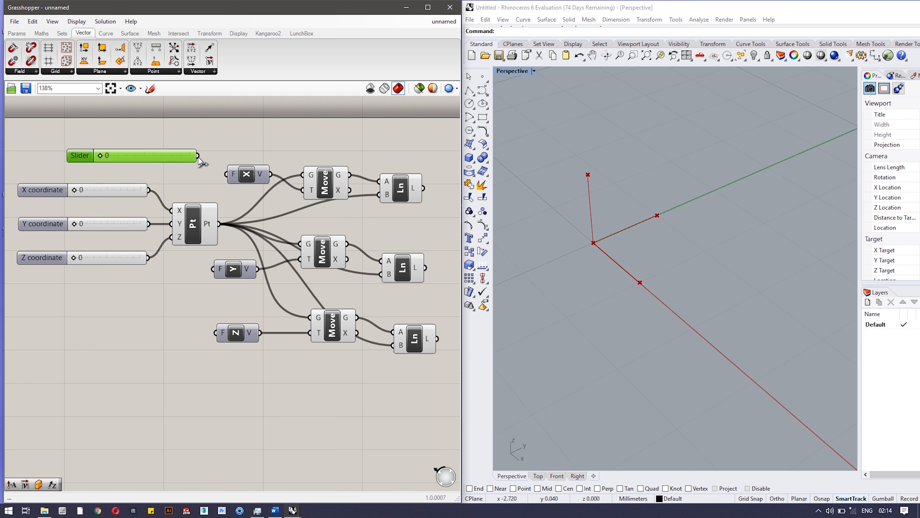
pyautogui.moveTo(199, 157); pyautogui.dragTo(225, 174)
pyautogui.moveTo(102, 158); pyautogui.dragTo(129, 158)
pyautogui.moveTo(128, 156); pyautogui.dragTo(110, 157)
pyautogui.scroll(-2, 641, 284)
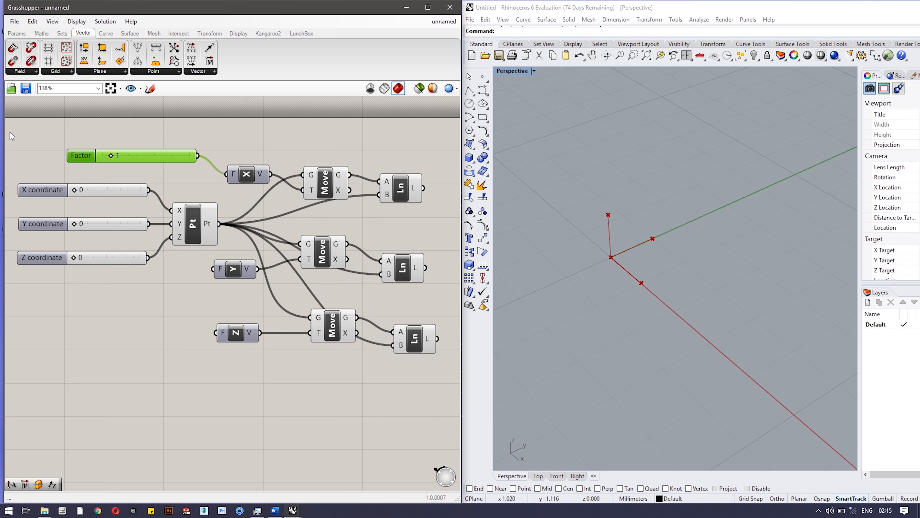
# Copy the Factor slider twice beside the Unit Y and Unit Z vectors and connect each copy to the matching F input.
pyautogui.moveTo(240, 271); pyautogui.dragTo(251, 286)
pyautogui.moveTo(237, 335); pyautogui.dragTo(247, 335)
pyautogui.keyDown('alt'); pyautogui.moveTo(89, 156); pyautogui.dragTo(85, 331); pyautogui.keyUp('alt')
pyautogui.click(194, 295)
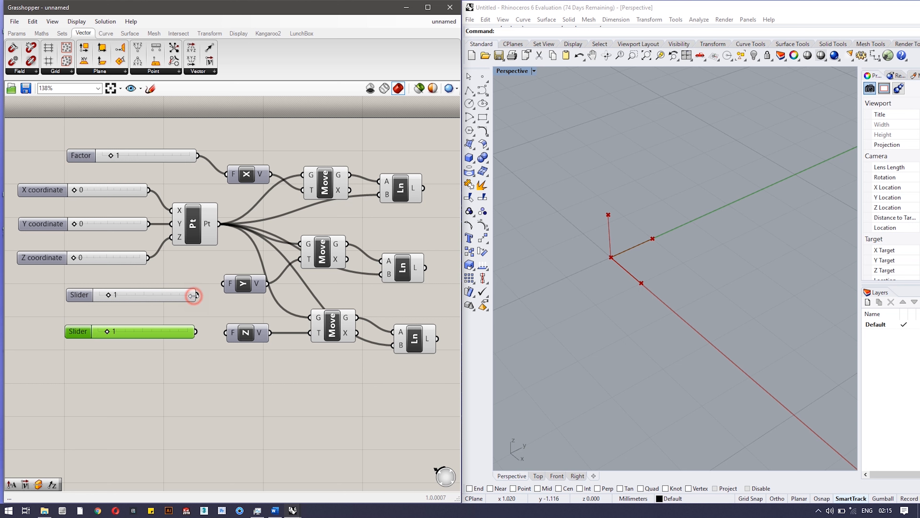
pyautogui.moveTo(196, 296); pyautogui.dragTo(224, 284)
pyautogui.moveTo(196, 331); pyautogui.dragTo(227, 332)
# Set the Unit Z factor to 2 and the Unit Y factor to 3.
pyautogui.moveTo(109, 331); pyautogui.dragTo(114, 333)
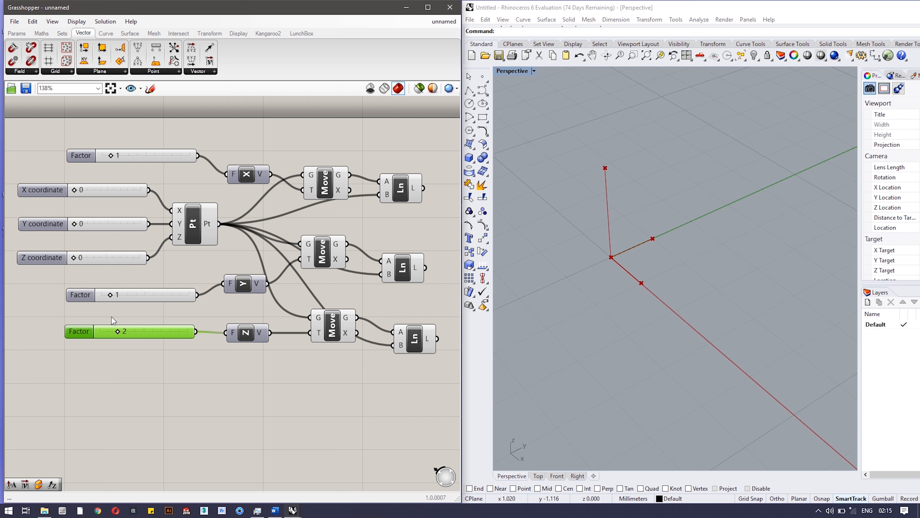
pyautogui.moveTo(109, 298); pyautogui.dragTo(128, 296)
pyautogui.moveTo(75, 225); pyautogui.dragTo(81, 225)
pyautogui.moveTo(76, 191)
pyautogui.mouseDown()
pyautogui.moveTo(84, 191)
pyautogui.moveTo(67, 192)
pyautogui.mouseUp()
pyautogui.moveTo(73, 224); pyautogui.dragTo(73, 225)
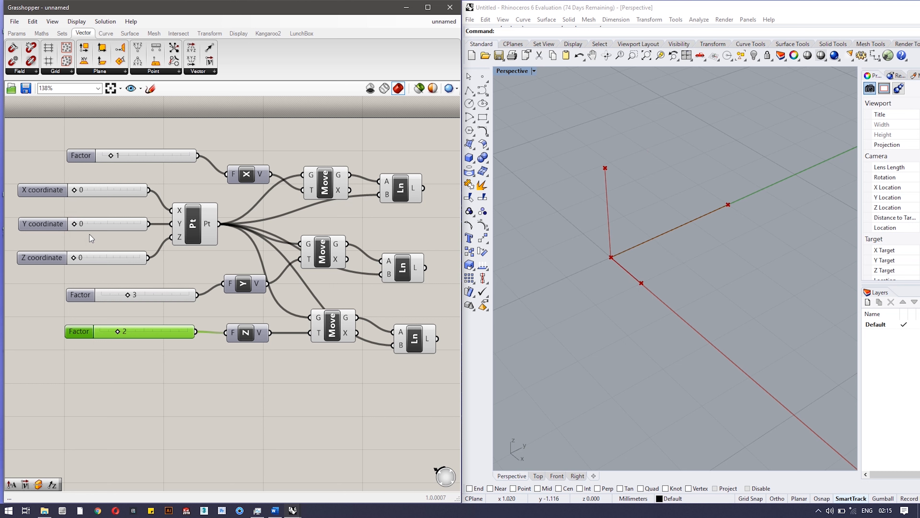
# Add a Reverse vector component between Unit X and the first Move, shifting Unit X and its Factor slider to make room.
pyautogui.click(209, 73)
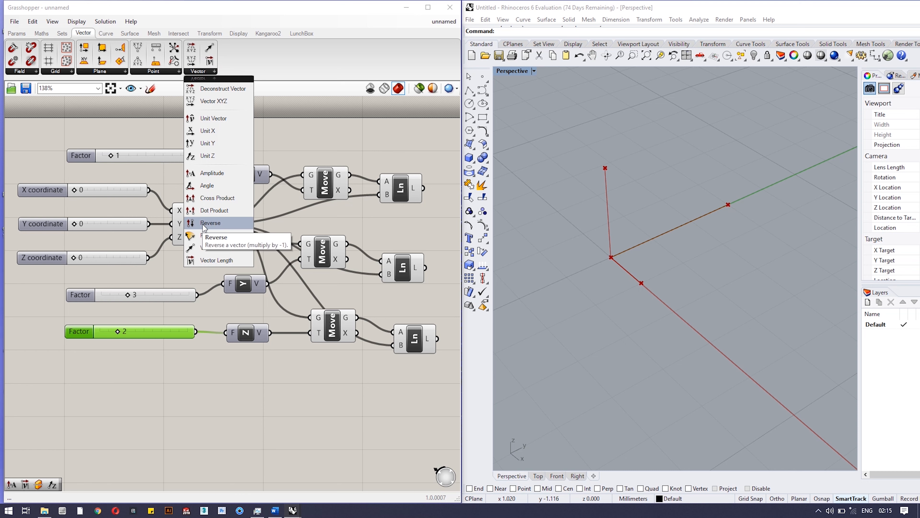
pyautogui.moveTo(209, 223); pyautogui.dragTo(243, 143)
pyautogui.moveTo(256, 181); pyautogui.dragTo(268, 179)
pyautogui.moveTo(173, 157); pyautogui.dragTo(139, 157)
pyautogui.moveTo(255, 182); pyautogui.dragTo(195, 181)
pyautogui.moveTo(247, 151); pyautogui.dragTo(279, 167)
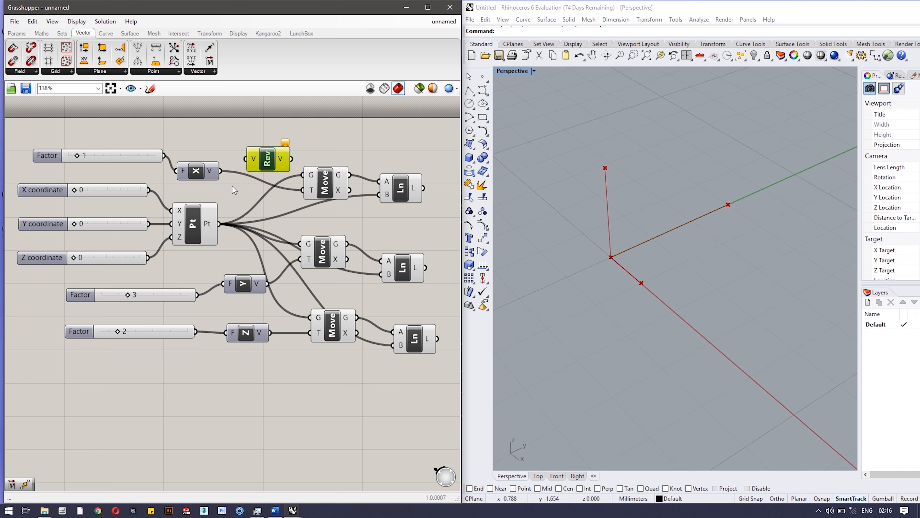
# Connect the Unit X vector to the Reverse component and its output to the T input of the first Move.
pyautogui.moveTo(221, 171); pyautogui.dragTo(235, 168)
pyautogui.moveTo(291, 159); pyautogui.dragTo(302, 190)
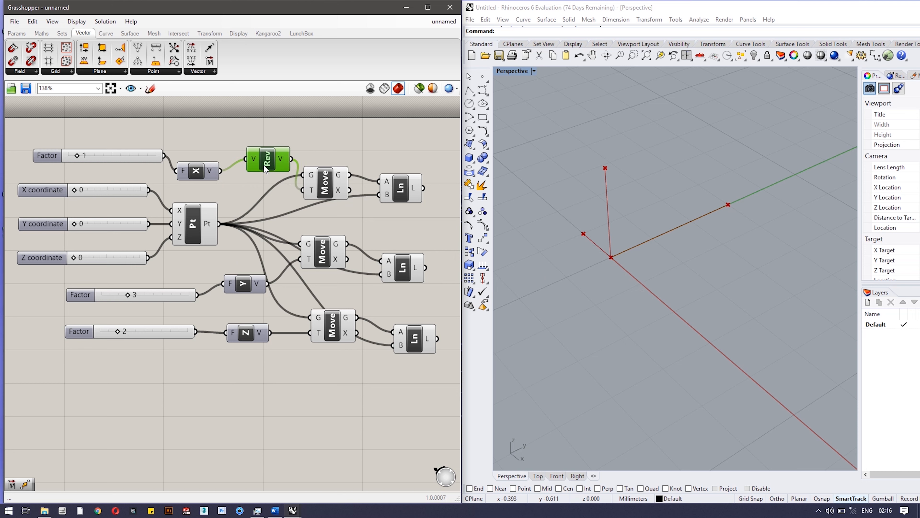
pyautogui.moveTo(264, 165); pyautogui.dragTo(252, 167)
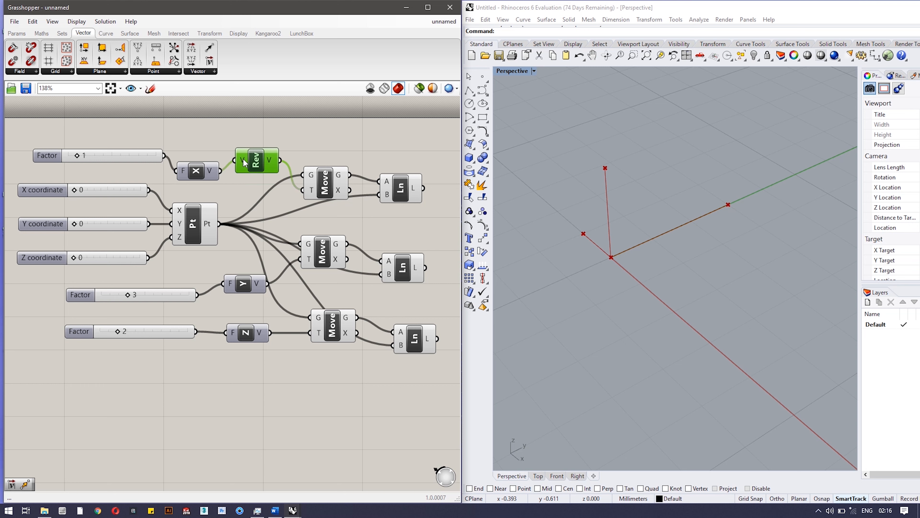
# Add a Vector Length component above the Unit X row and move the Reverse component below it.
pyautogui.click(198, 71)
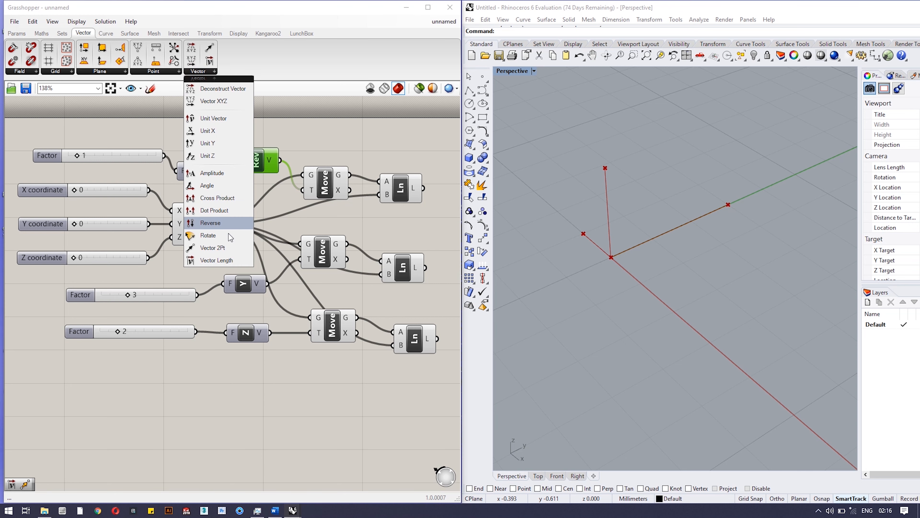
pyautogui.click(234, 258)
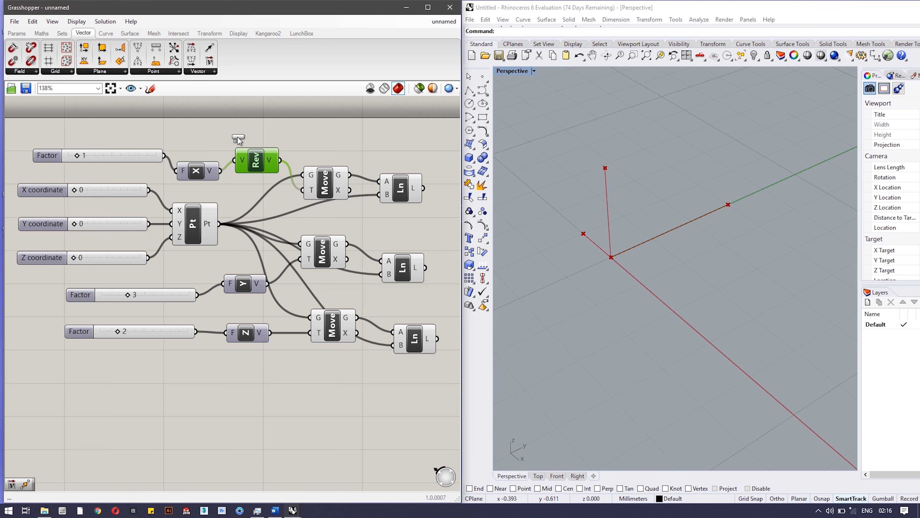
pyautogui.click(250, 135)
pyautogui.moveTo(262, 166); pyautogui.dragTo(253, 195)
pyautogui.moveTo(189, 165); pyautogui.dragTo(187, 160)
# Add a Panel, shrink it and place it beside the Vector Length component.
pyautogui.click(345, 130)
pyautogui.doubleClick(344, 129)
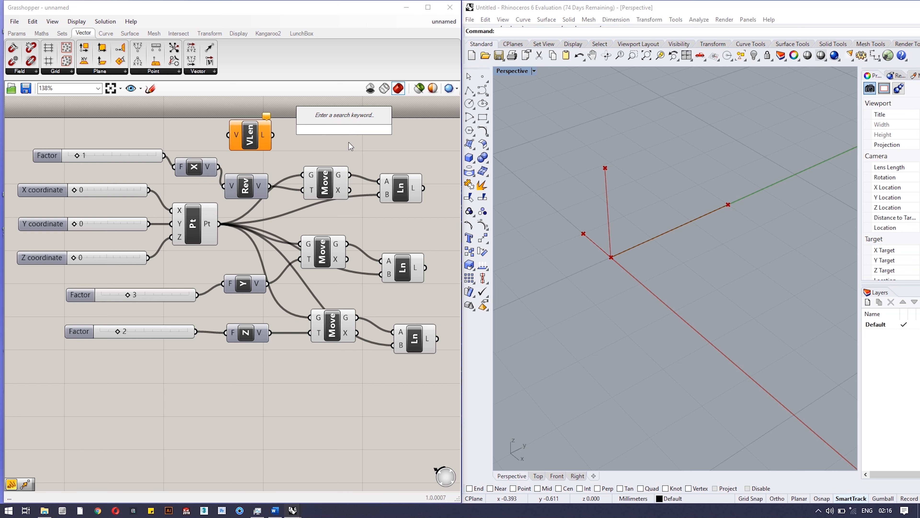
pyautogui.write('panel')
pyautogui.press('Return')
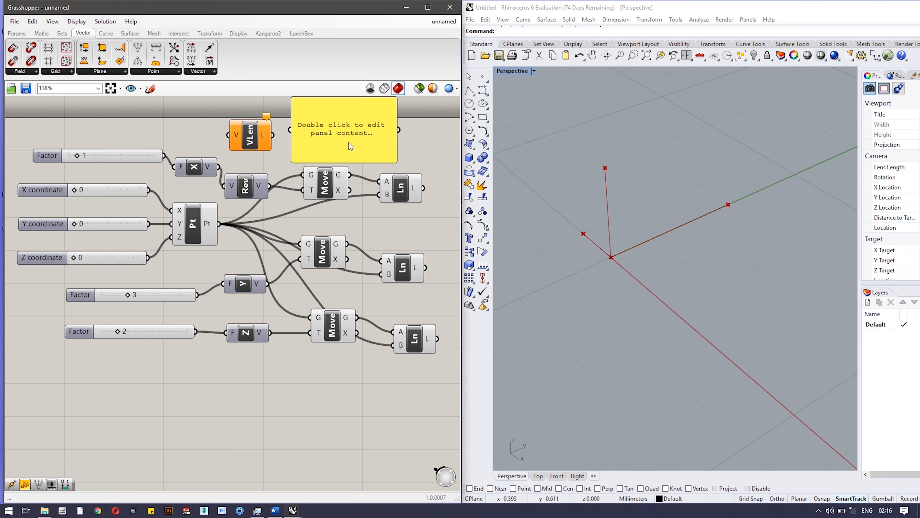
pyautogui.moveTo(343, 162); pyautogui.dragTo(368, 127)
pyautogui.click(350, 108)
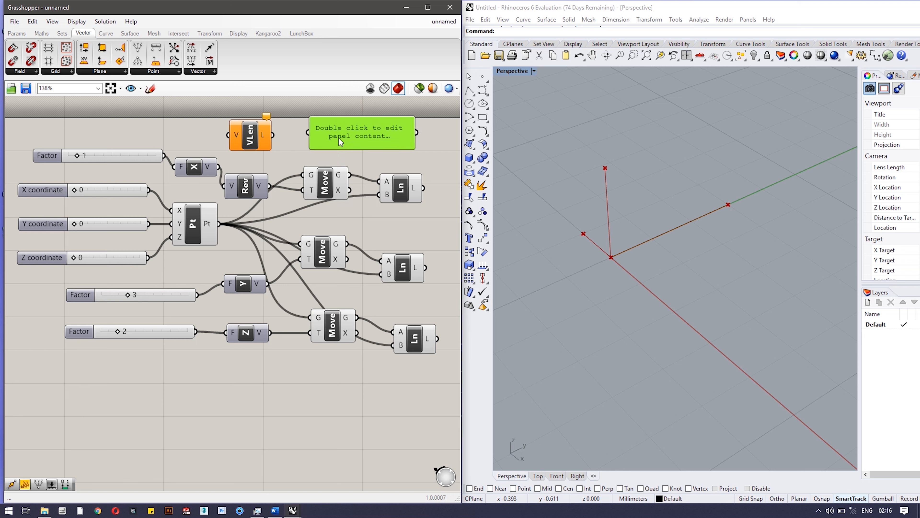
# Feed the Unit X vector through Vector Length into the panel, and set the Unit X factor to 3.
pyautogui.moveTo(273, 135); pyautogui.dragTo(308, 133)
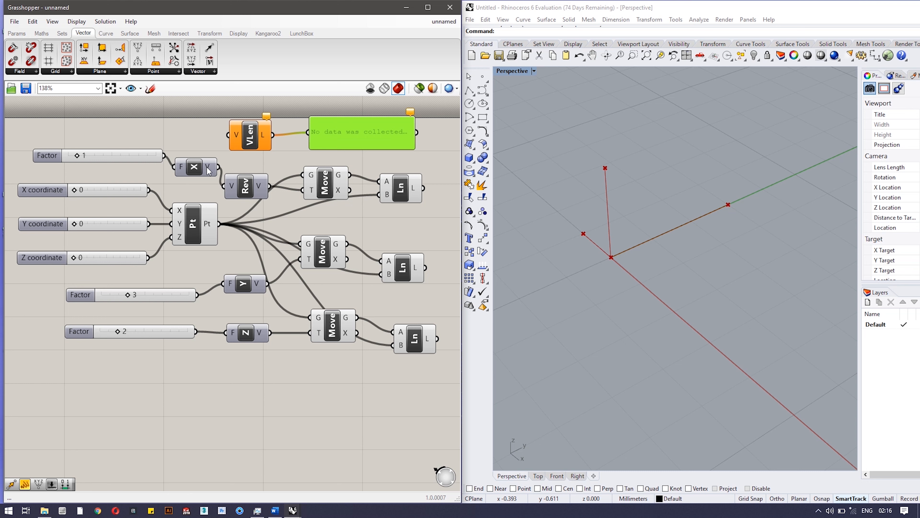
pyautogui.moveTo(218, 167); pyautogui.dragTo(228, 135)
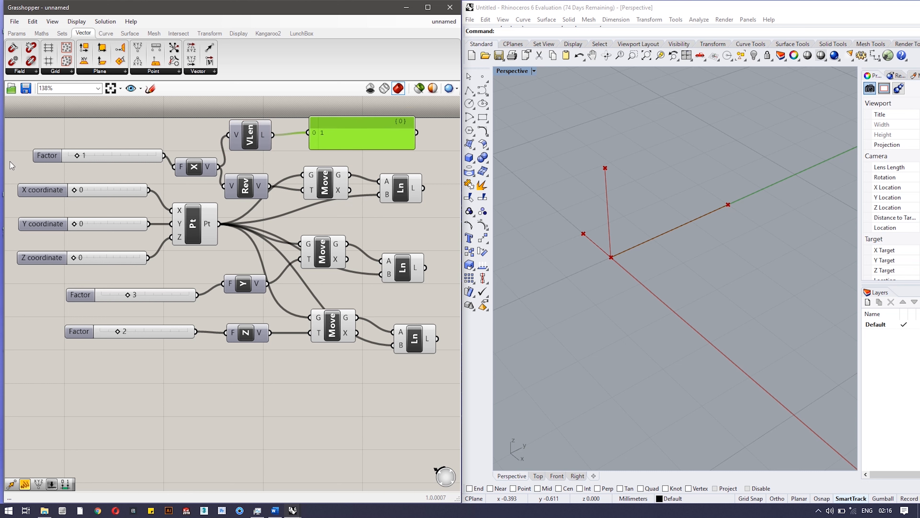
pyautogui.moveTo(77, 155); pyautogui.dragTo(96, 155)
pyautogui.scroll(-2, 238, 205)
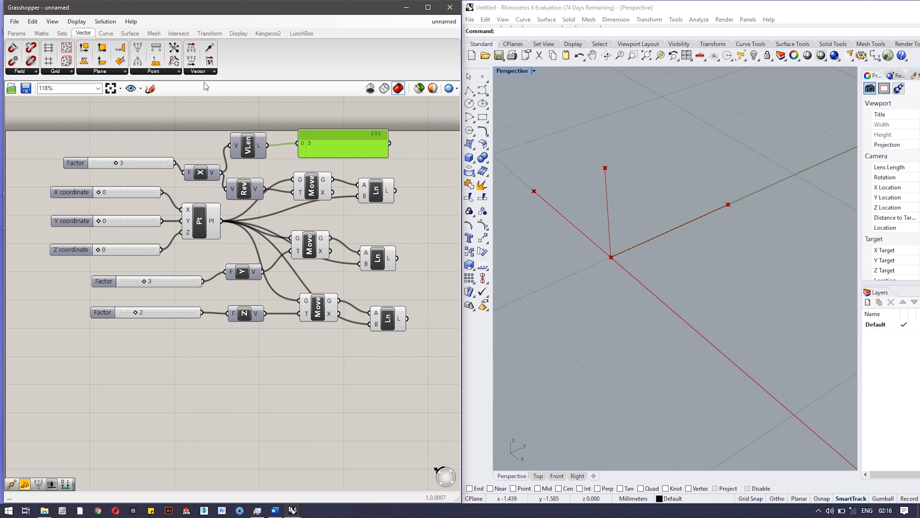
pyautogui.click(207, 71)
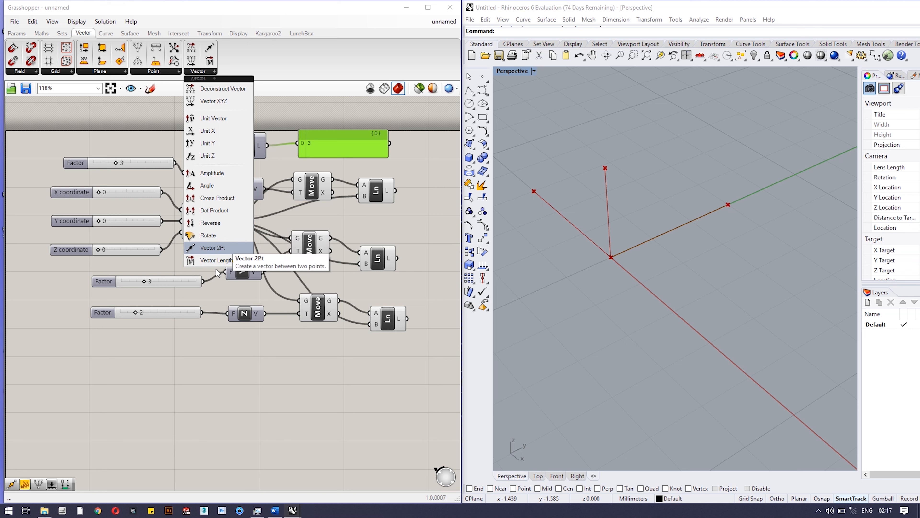
pyautogui.click(275, 64)
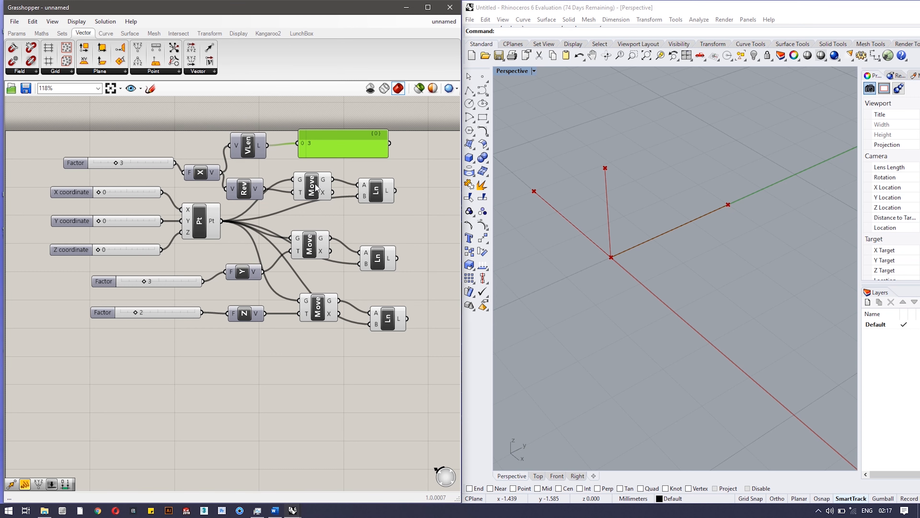
pyautogui.scroll(-2, 312, 187)
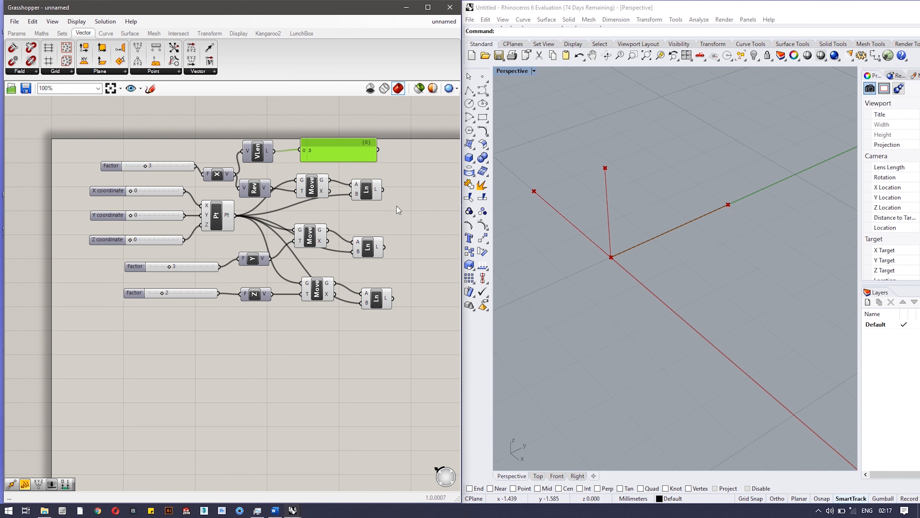